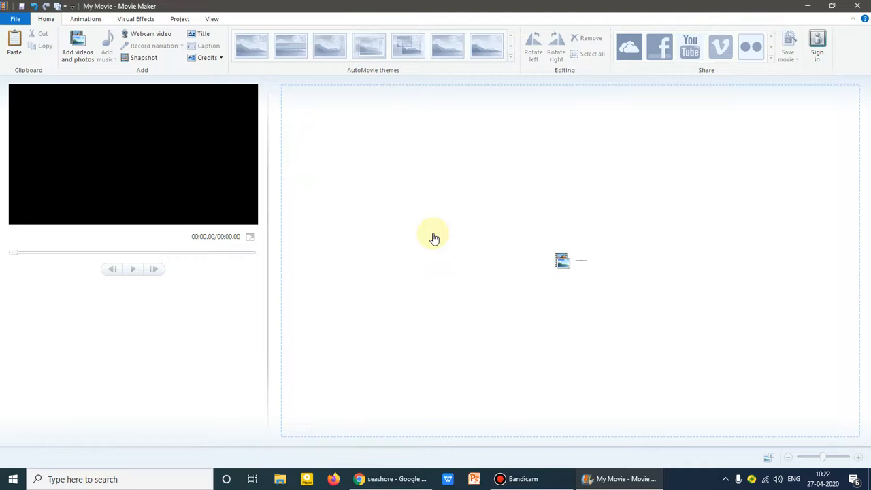
- Import the video "UltraHD Video Beautiful Sea 2018 for 4k oled tv.mp4" from the Videos folder into the project
click(78, 44)
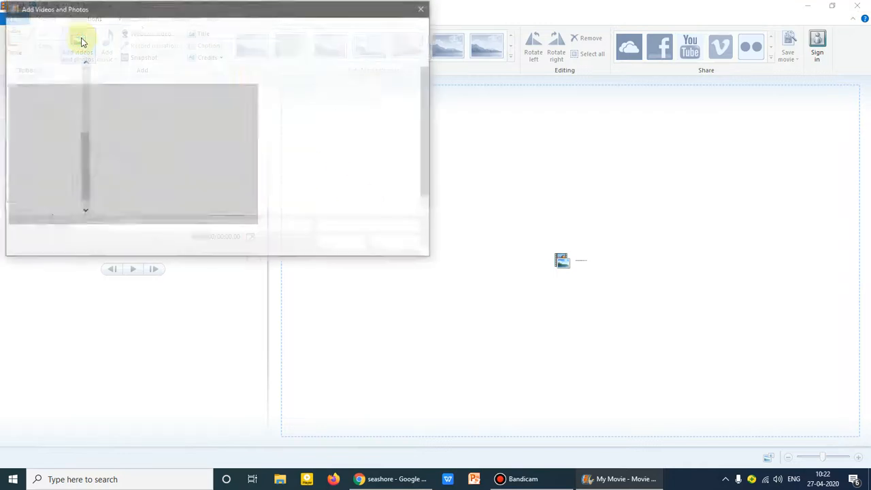
click(126, 174)
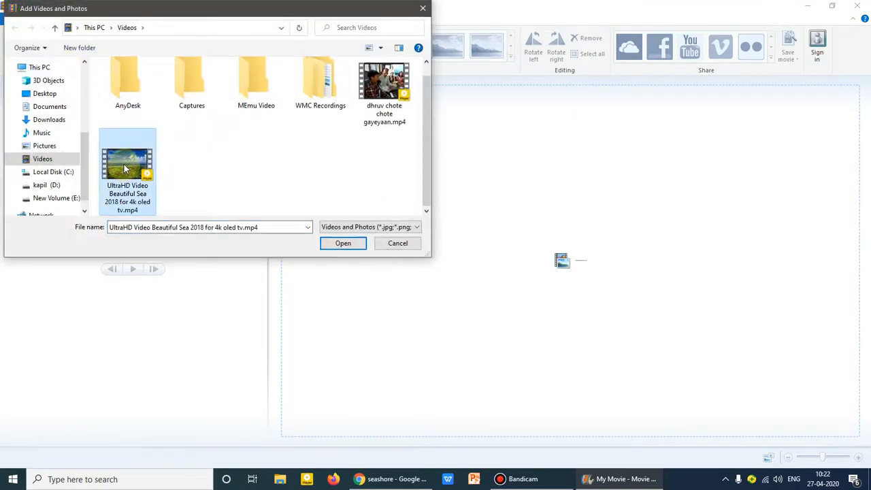
click(328, 243)
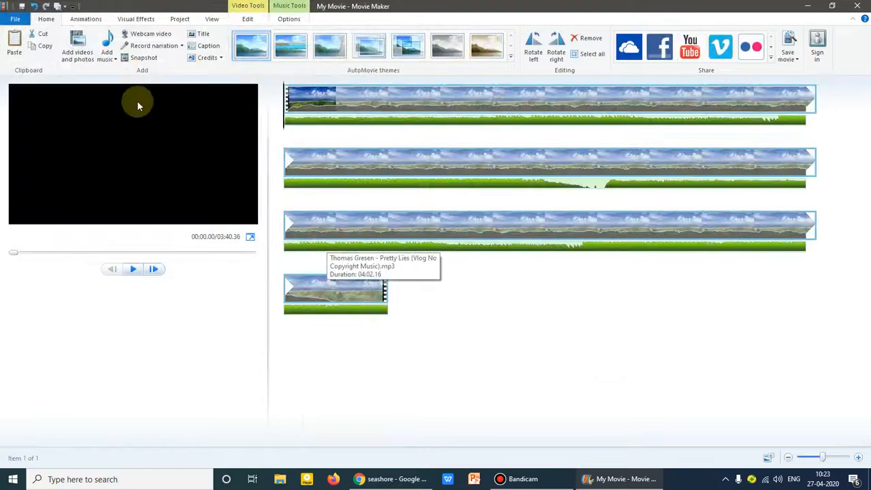
- Add "Thomas Gresen - Pretty Lies (Vlog No Copyright Music).mp3" from the PC as music and dismiss the notice about its start
click(107, 57)
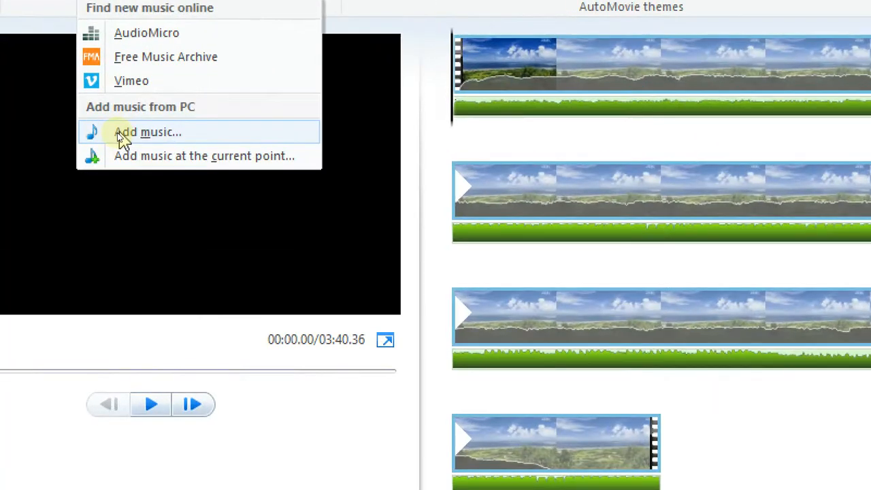
click(121, 135)
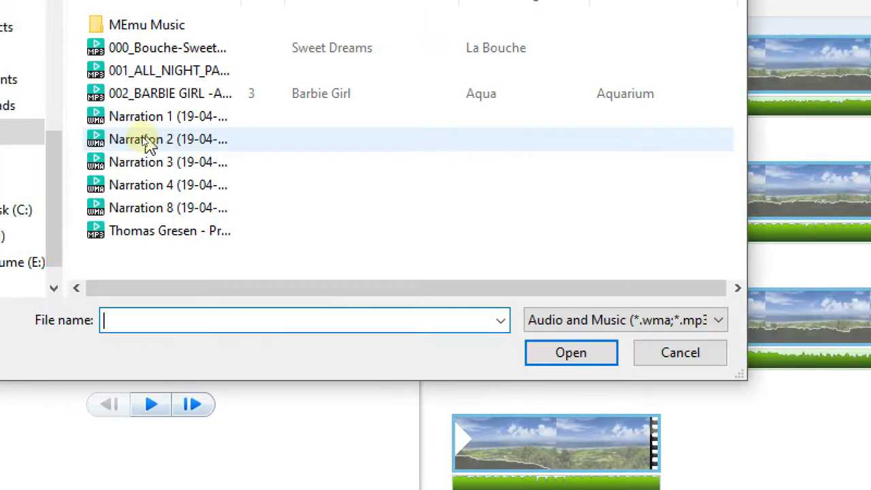
click(143, 234)
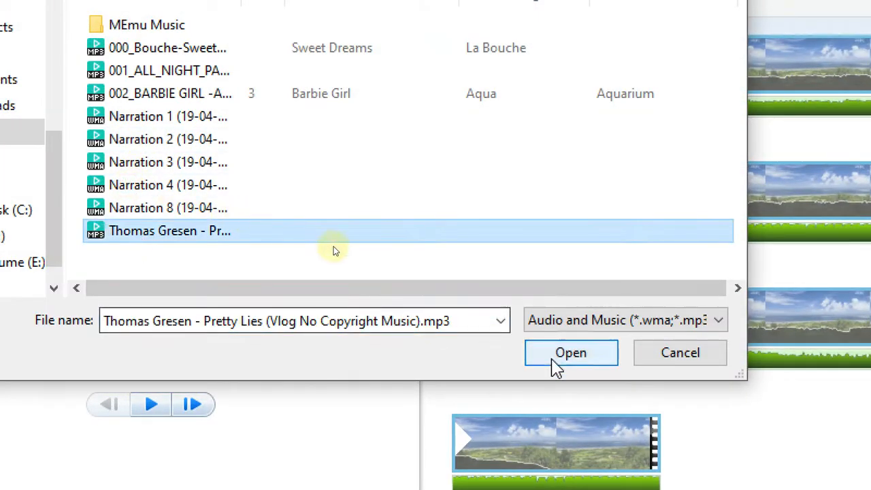
click(555, 360)
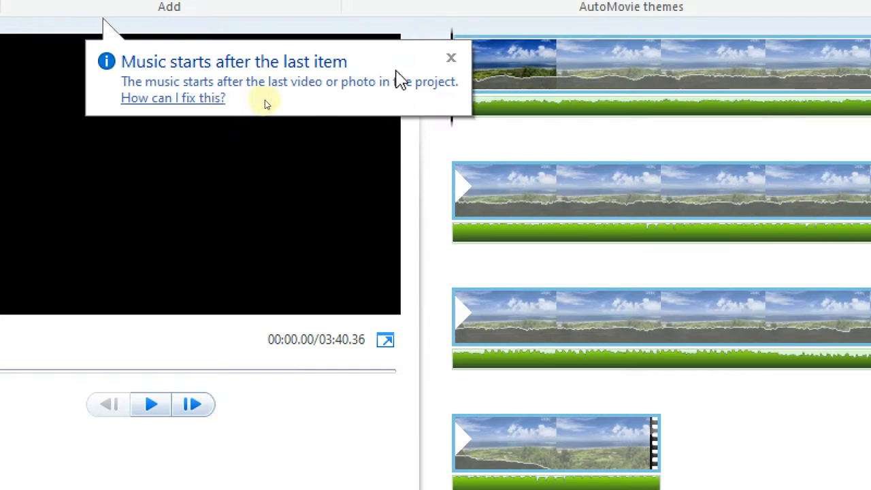
click(450, 58)
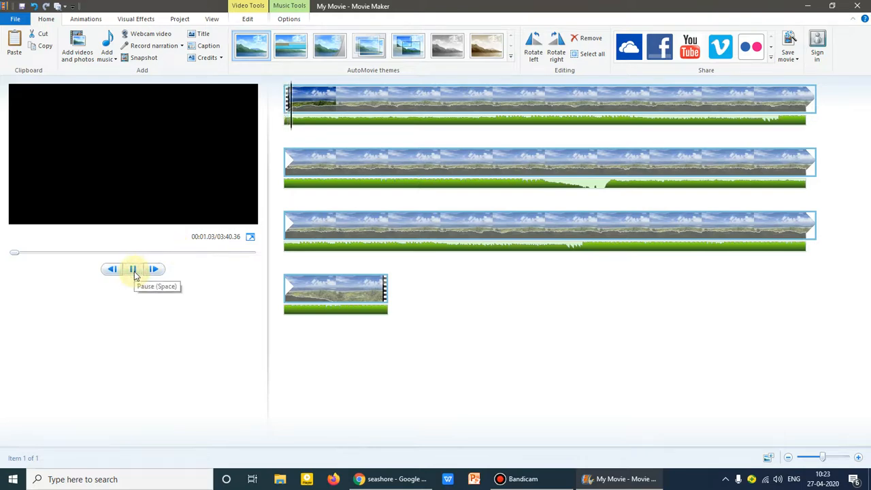
- Preview the movie by skipping ahead to about 18 and 55 seconds, and pause the playback
click(29, 253)
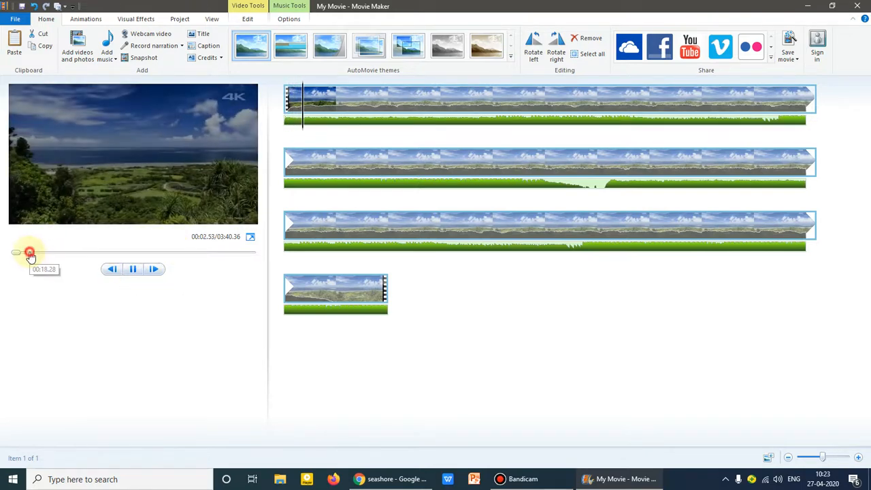
click(72, 253)
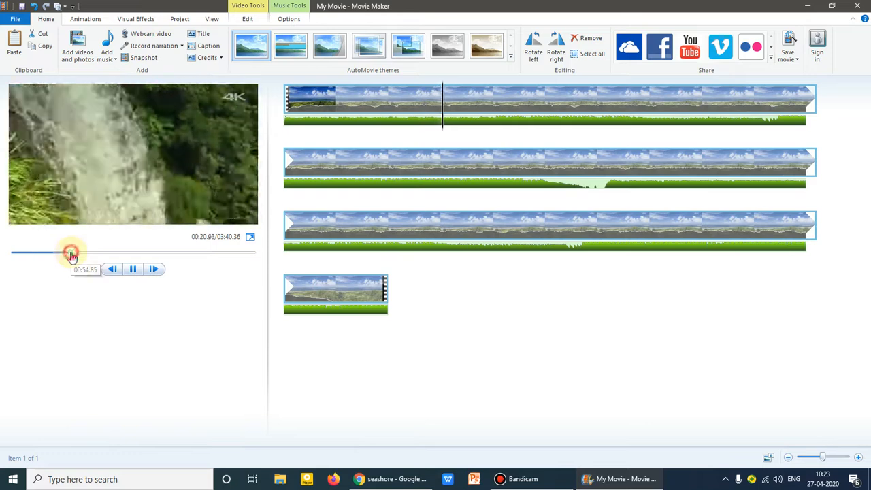
click(133, 271)
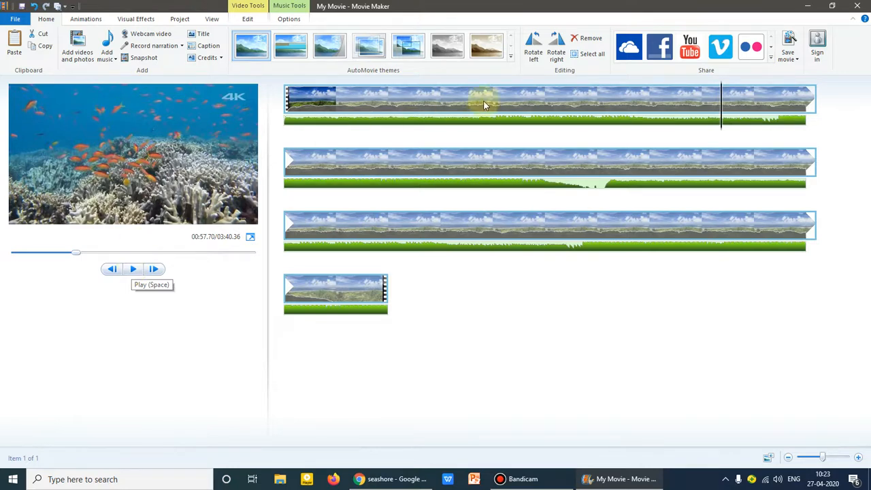
- Split the video into three clips, cutting at about 7.6 seconds and about 25.5 seconds
drag(721, 112, 314, 115)
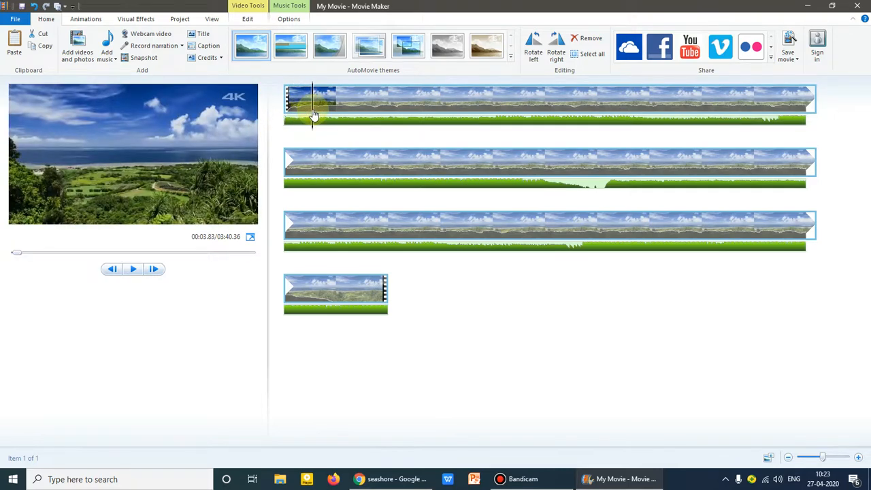
click(248, 21)
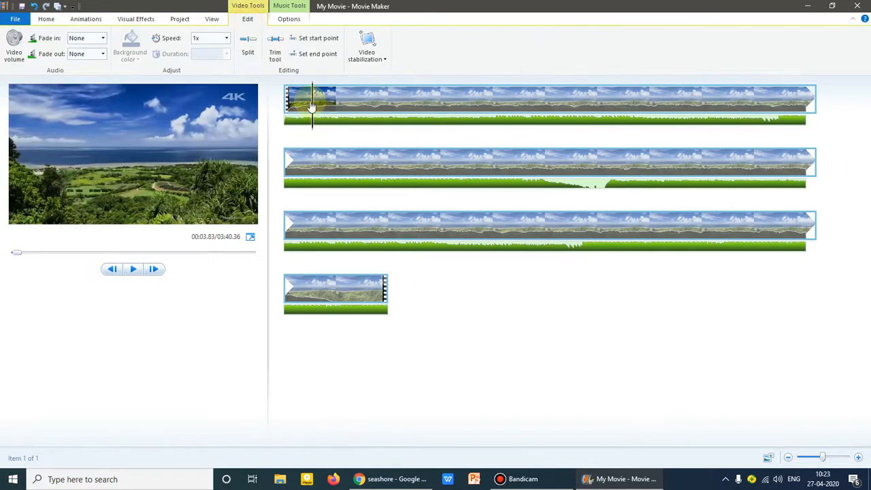
drag(314, 105, 524, 117)
click(247, 40)
click(249, 45)
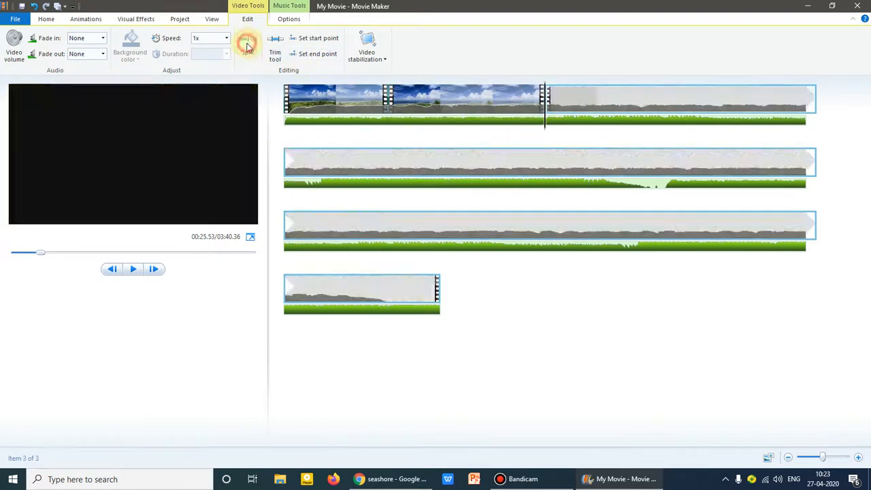
- Select the first clip and set its video volume to about the middle of the range
drag(547, 110, 443, 113)
click(340, 101)
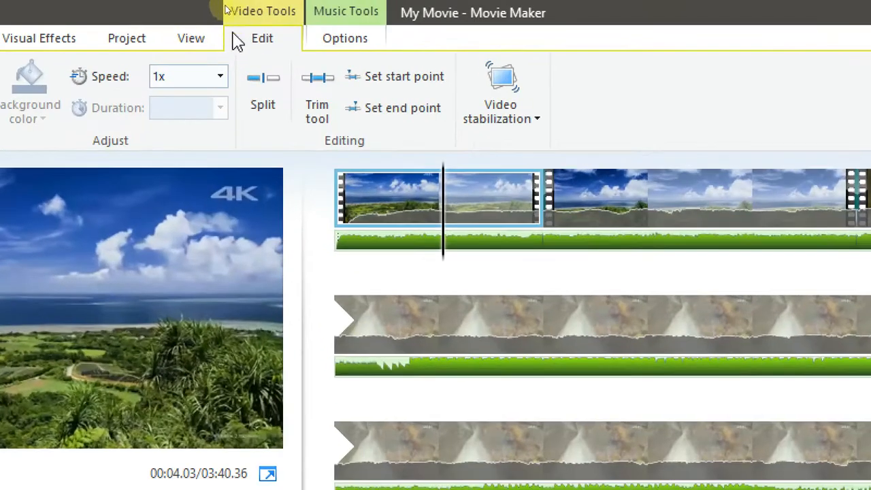
click(353, 12)
click(263, 12)
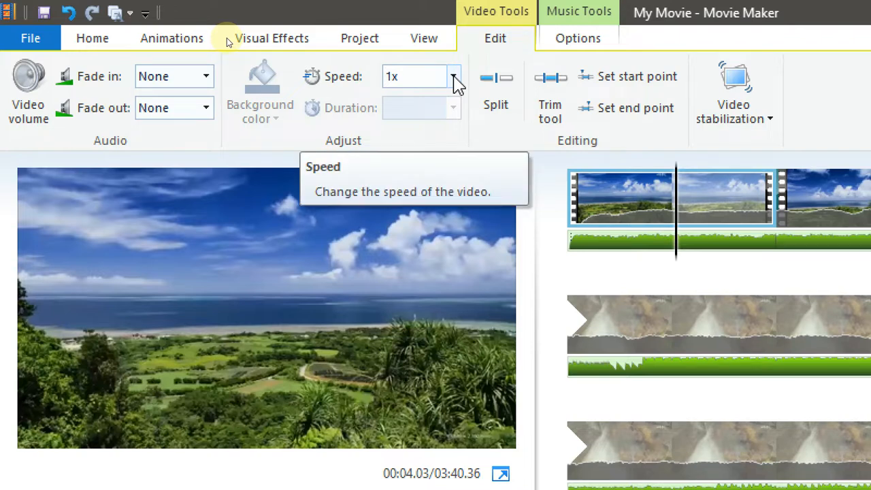
click(27, 96)
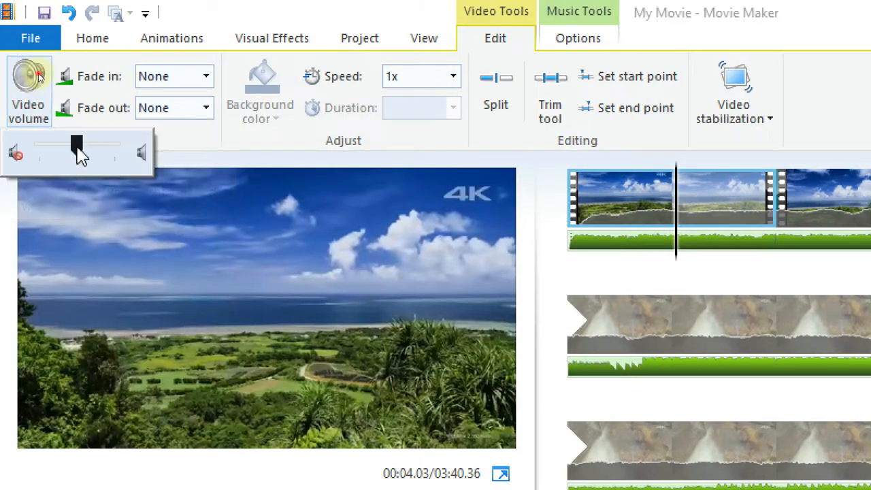
mouse_move(80, 156)
mouse_down()
mouse_move(32, 150)
mouse_move(84, 155)
mouse_up()
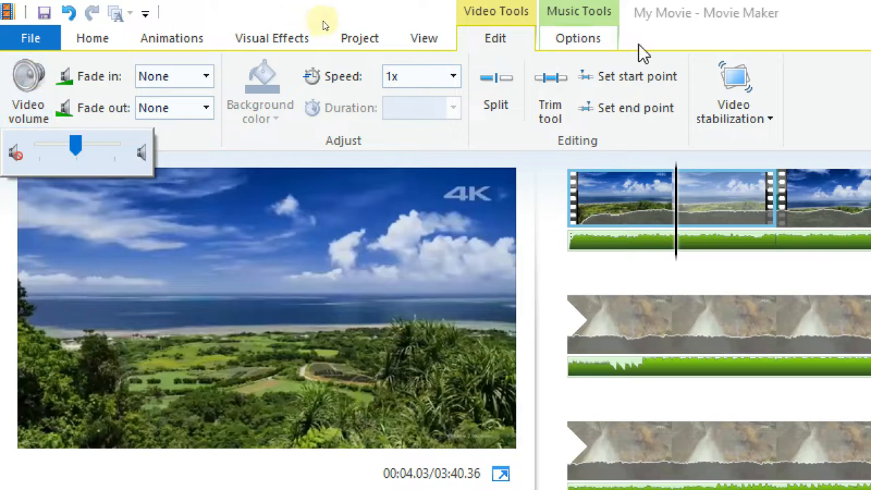
- Set the music track's volume to about the middle of the range
click(581, 12)
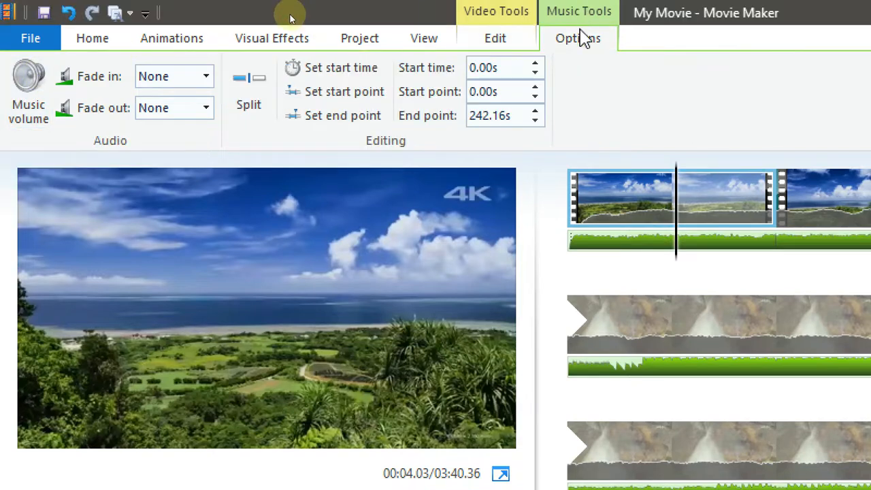
click(23, 95)
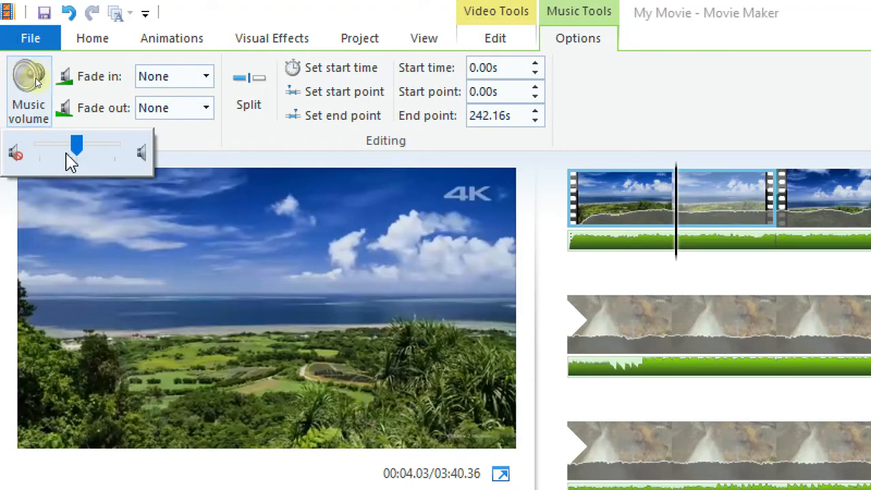
mouse_move(78, 154)
mouse_down()
mouse_move(55, 150)
mouse_move(81, 152)
mouse_up()
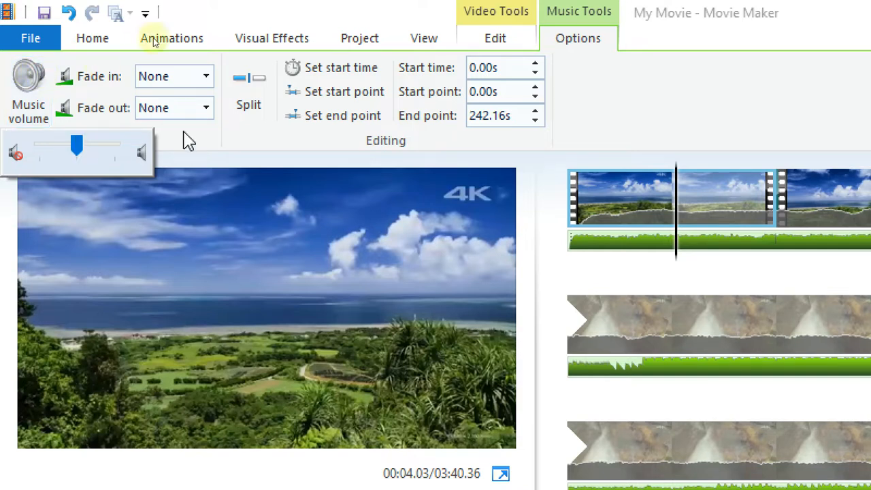
click(560, 18)
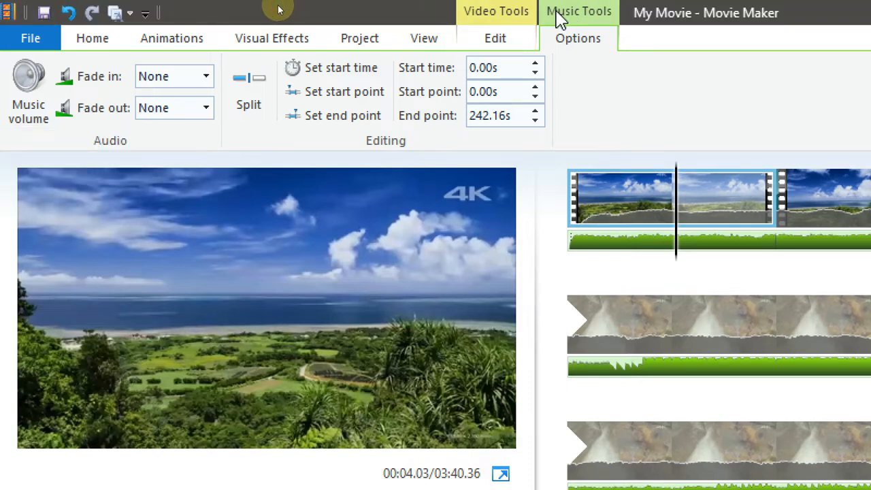
click(514, 15)
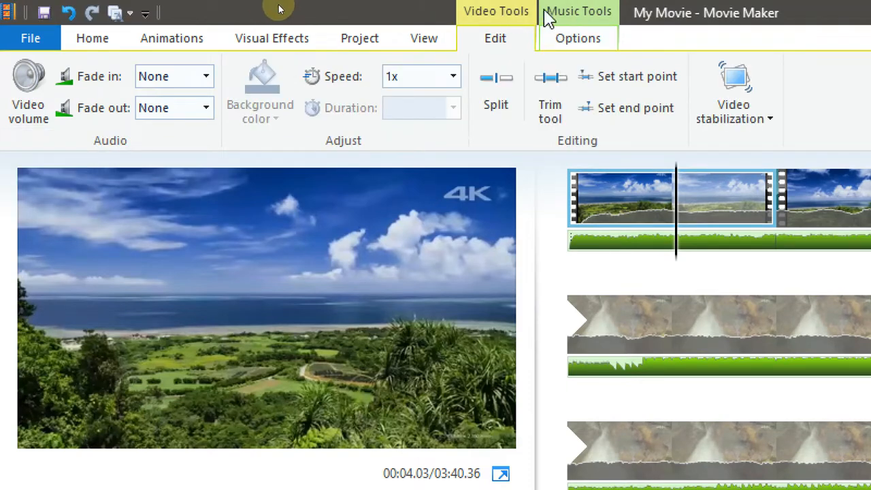
click(572, 17)
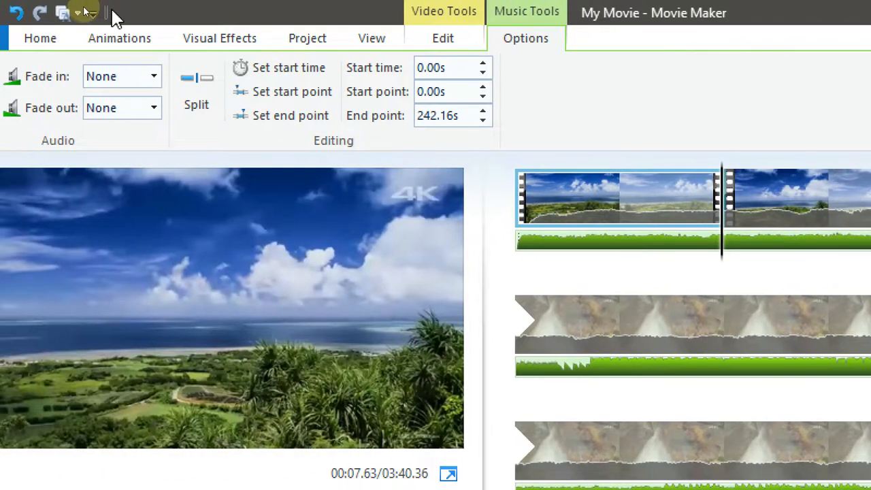
- Examine the full gallery of transitions available for the first clip
click(81, 38)
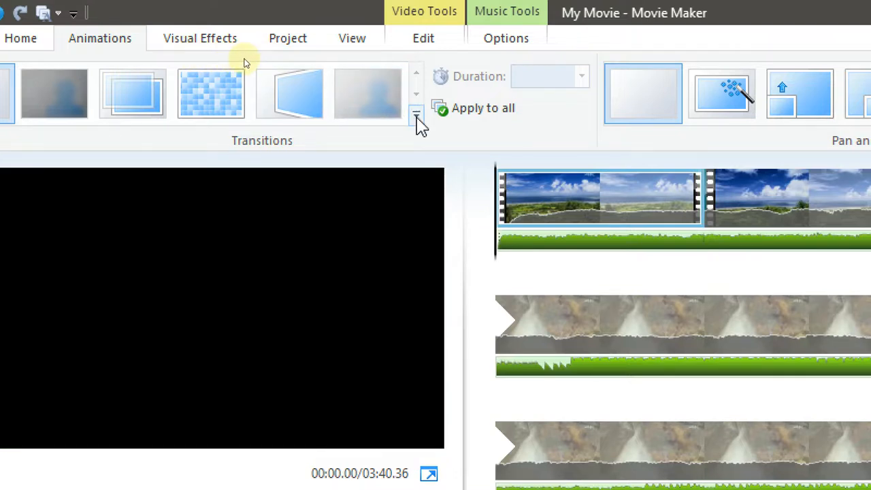
click(417, 117)
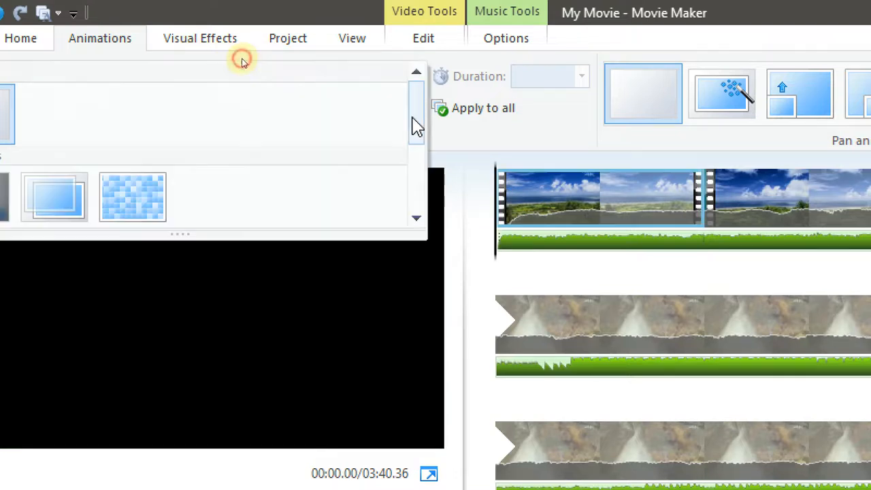
click(414, 220)
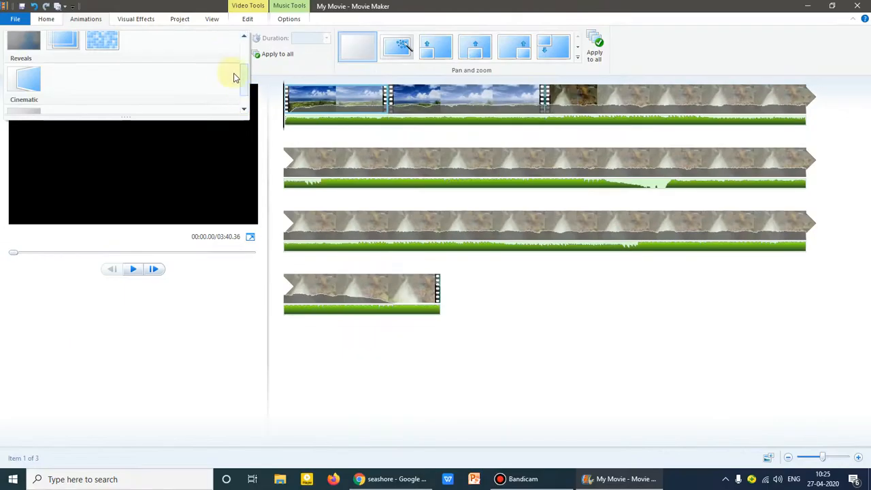
drag(246, 117, 249, 364)
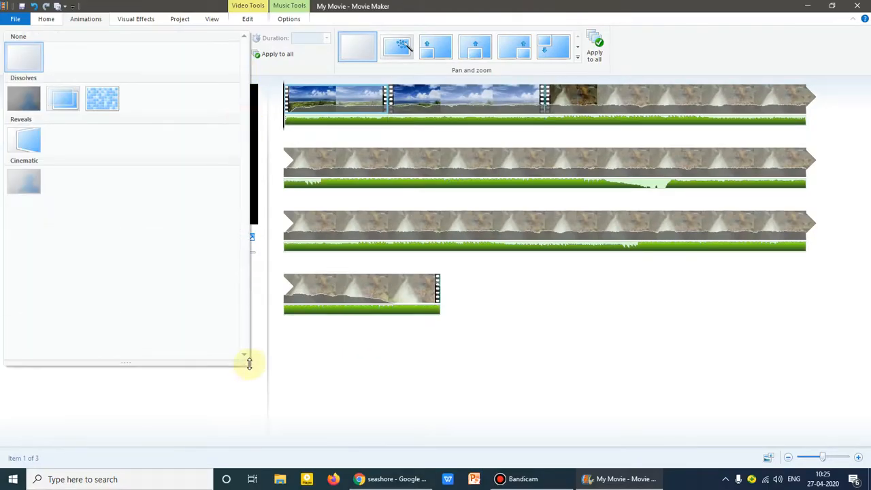
- Apply the top-left page curl transition from Sweeps and Curls to the start of the second clip
click(482, 96)
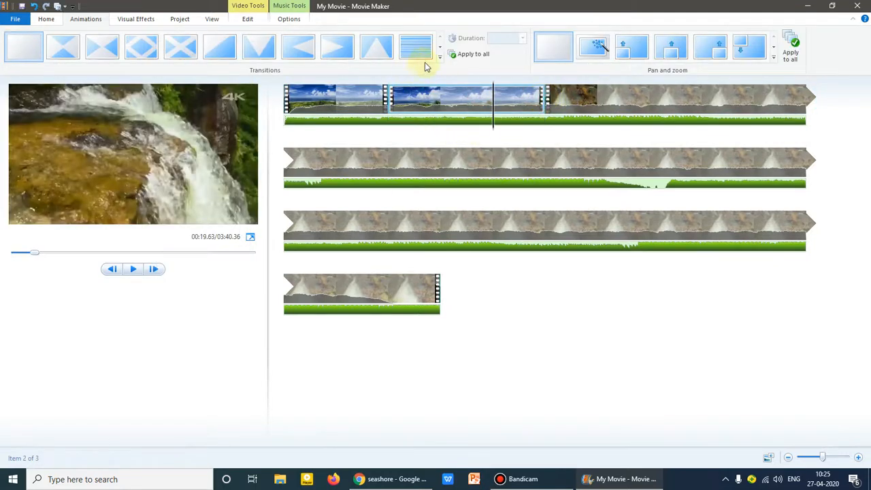
click(441, 58)
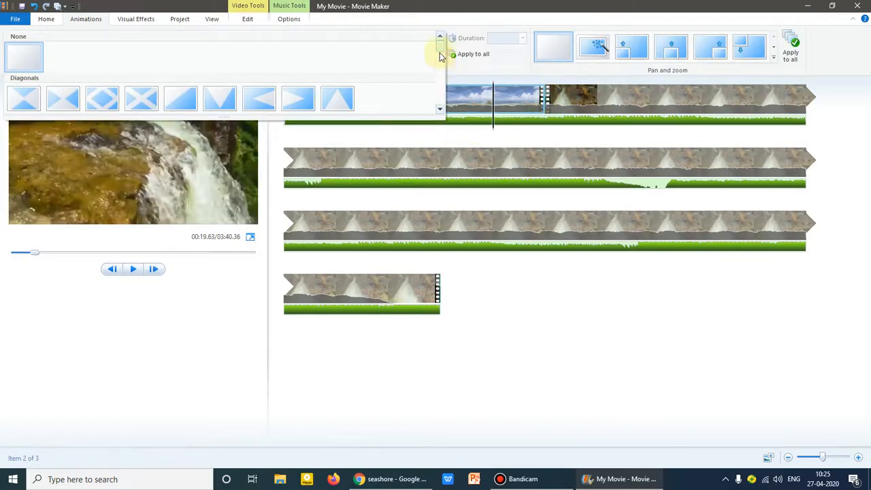
drag(440, 58, 441, 68)
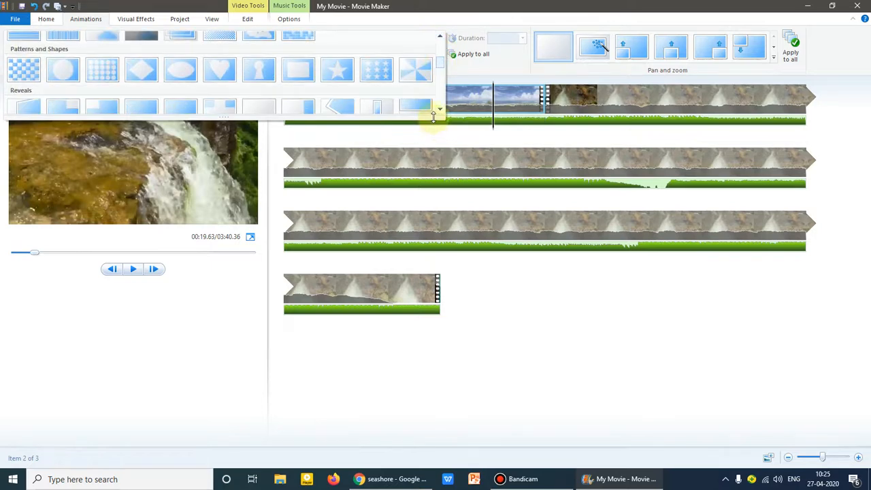
drag(433, 117, 428, 364)
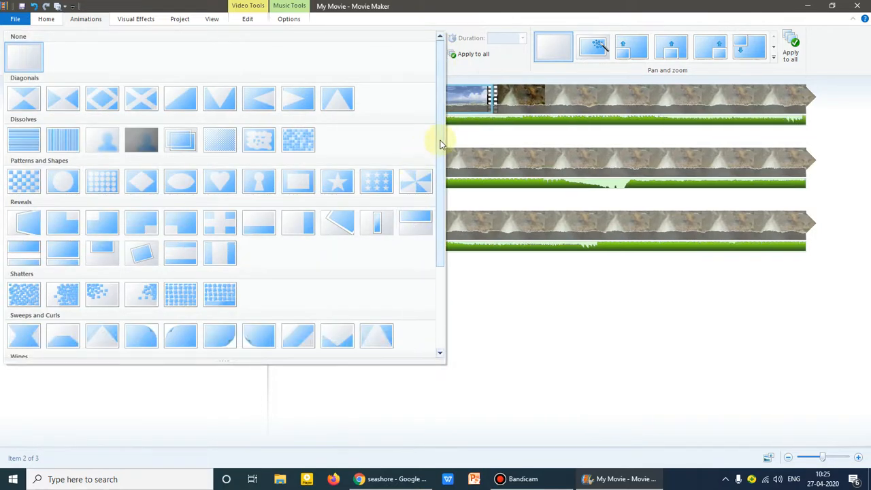
drag(441, 144, 439, 230)
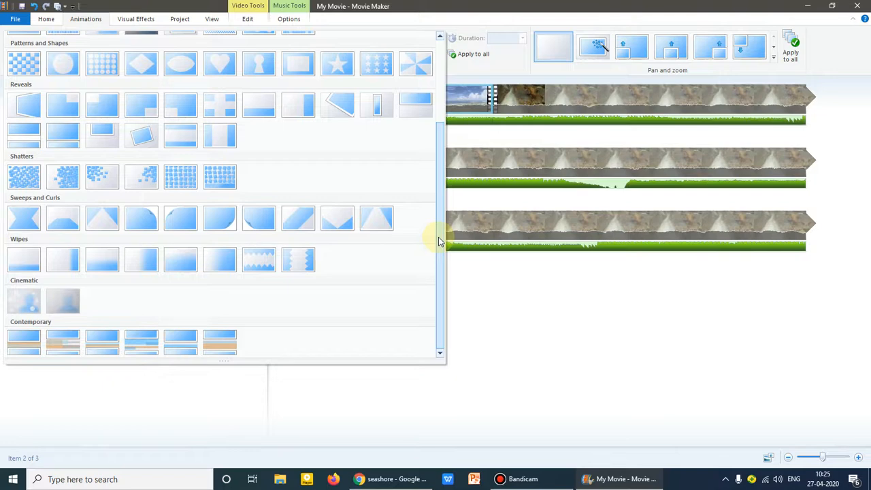
click(186, 218)
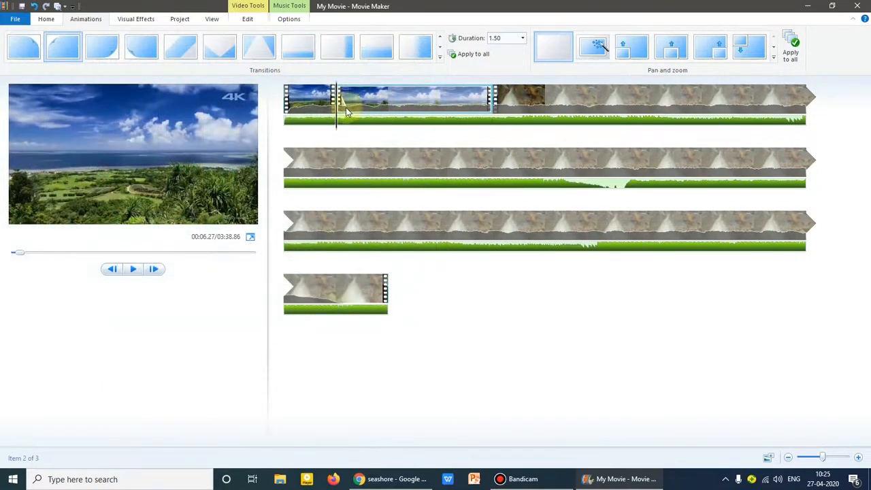
- Preview the new transition by playing the movie from just before the end of the first clip
click(332, 110)
key(space)
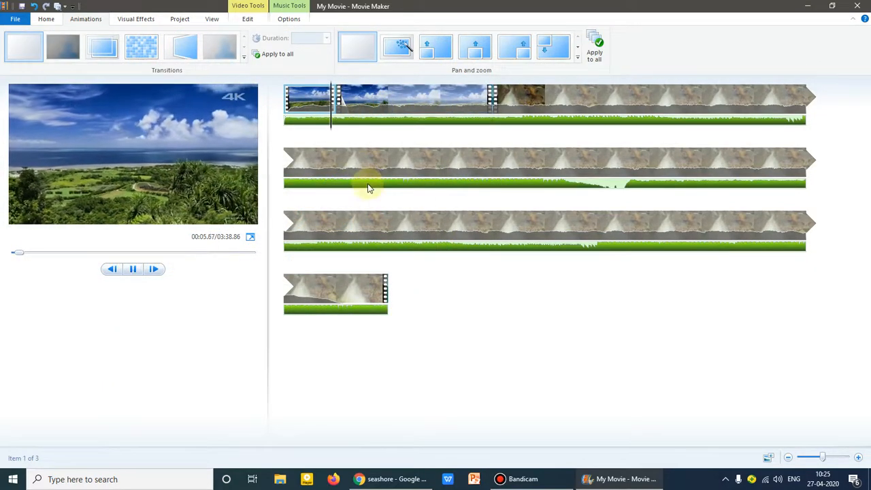
- Stop the preview and set the duration of the second clip's page curl transition to 5 seconds
key(space)
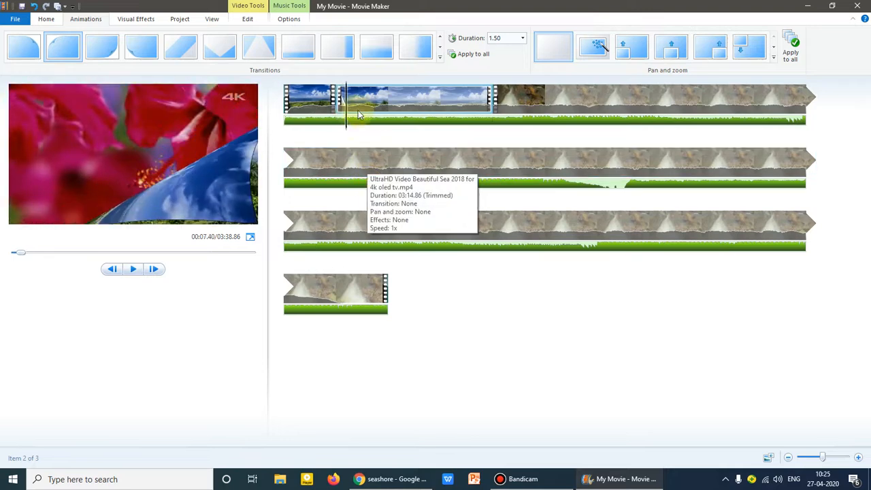
click(337, 107)
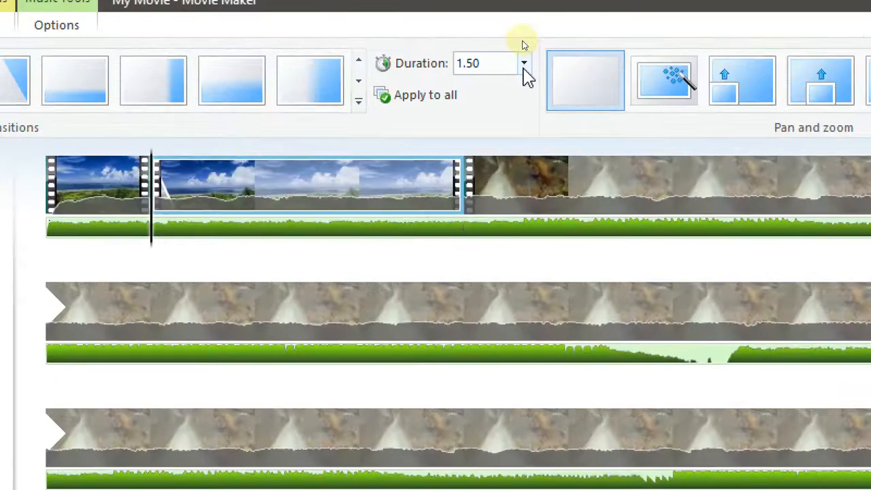
click(523, 39)
click(484, 162)
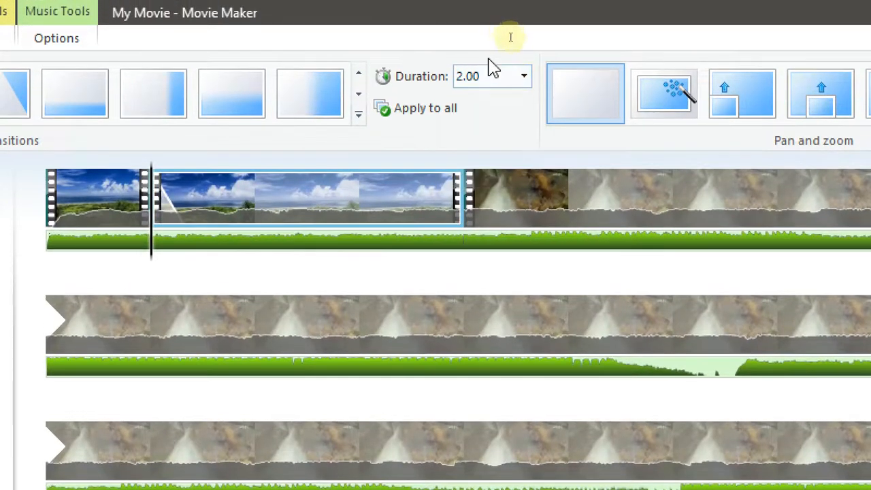
double_click(492, 76)
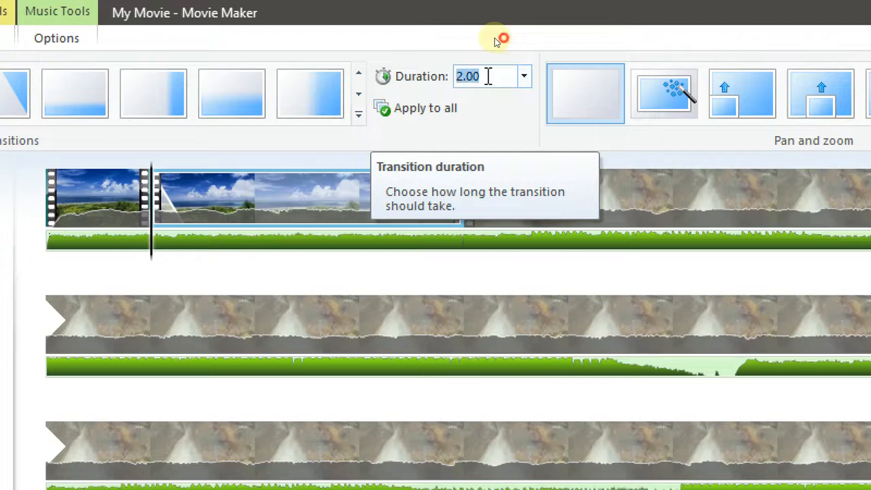
text(5)
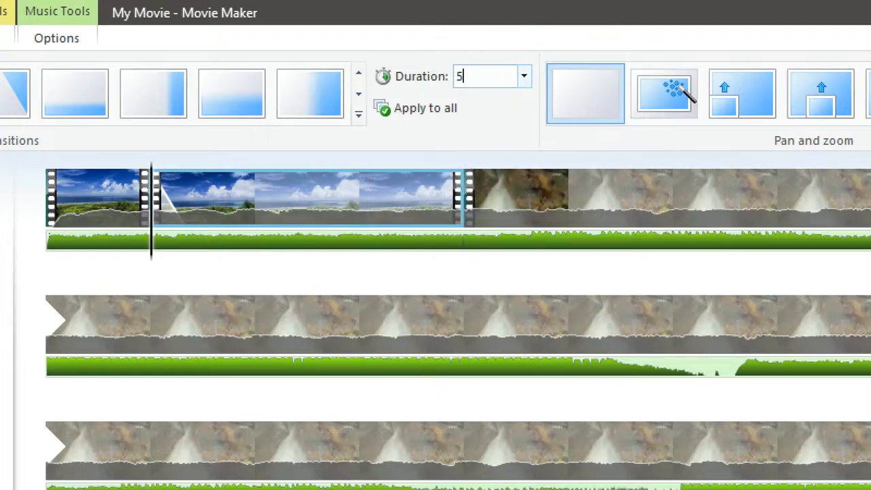
click(491, 106)
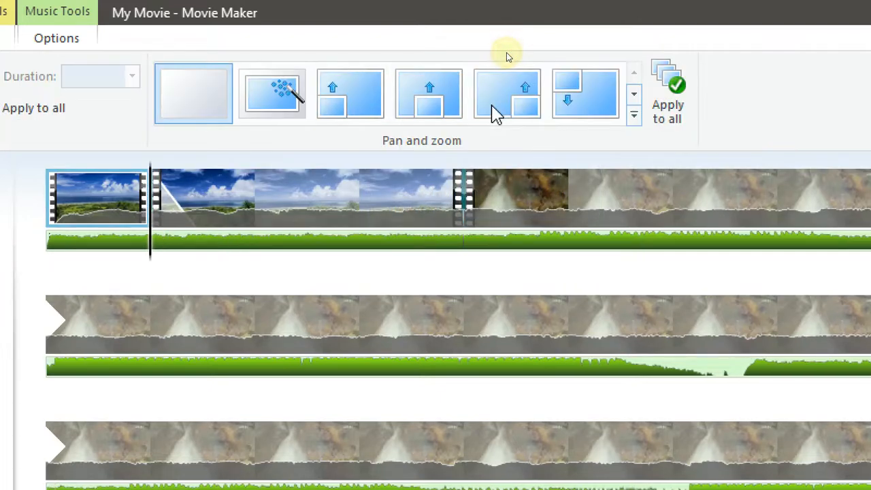
- Preview the lengthened transition by playing the movie from just before the end of the first clip into the second
drag(151, 217, 142, 220)
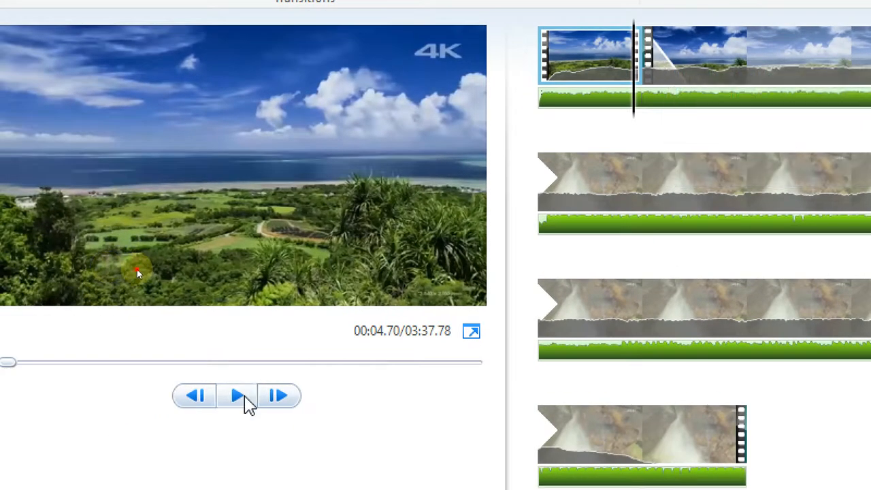
click(248, 400)
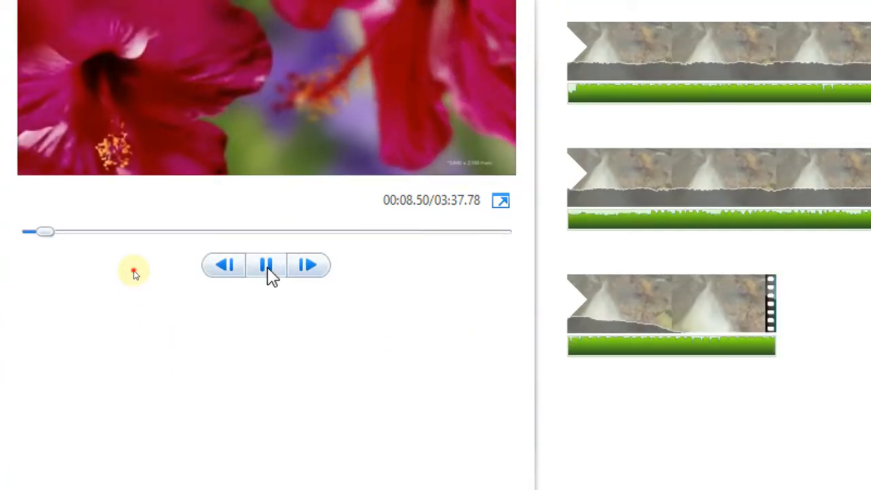
click(268, 267)
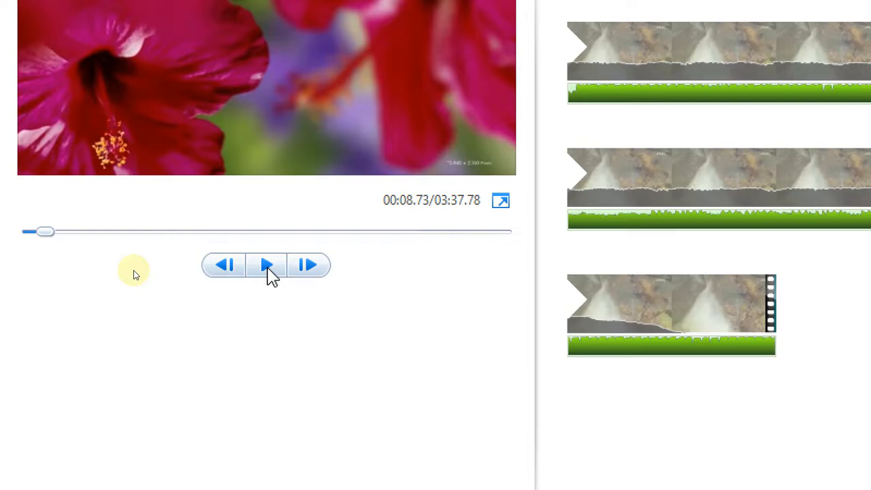
click(669, 151)
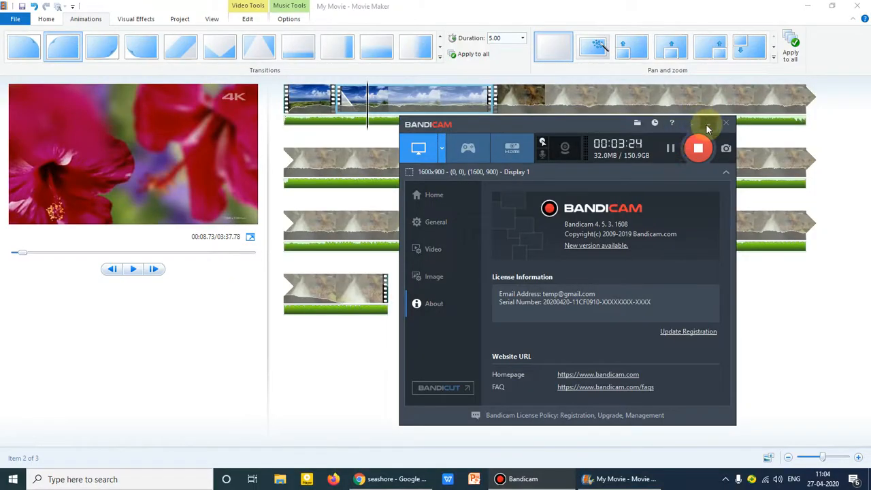
click(707, 125)
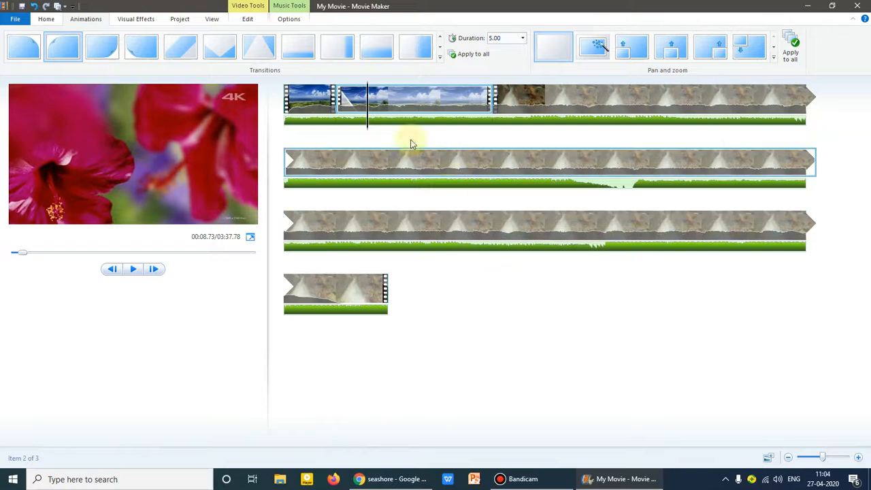
- Return the playhead to the start of the movie and briefly play the opening of the first clip
click(366, 112)
click(276, 114)
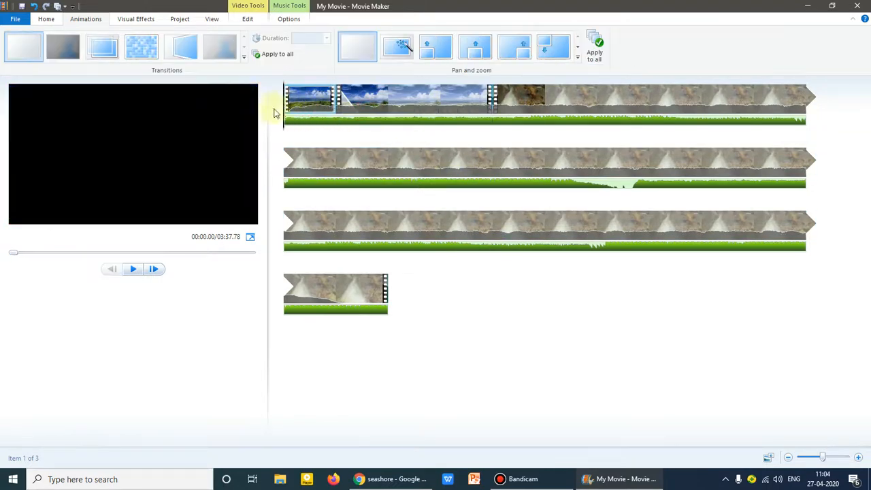
click(134, 270)
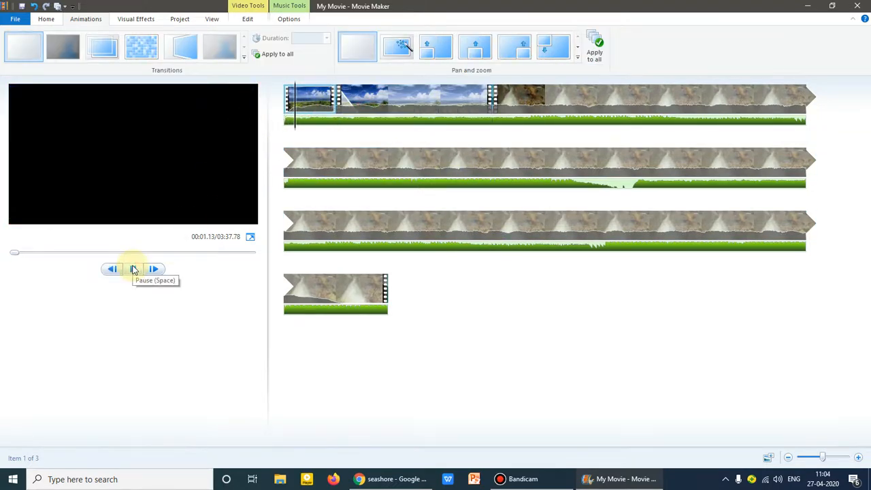
click(133, 269)
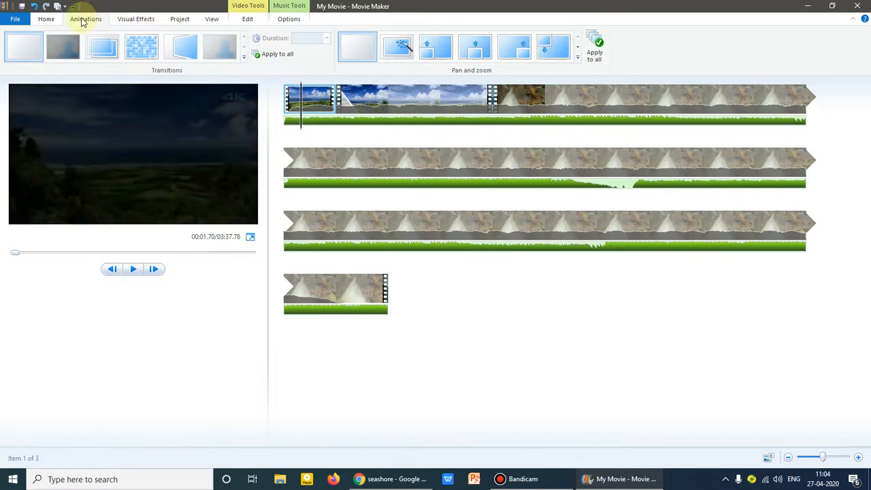
- Insert a title card at the very beginning of the movie, before the first clip
click(47, 20)
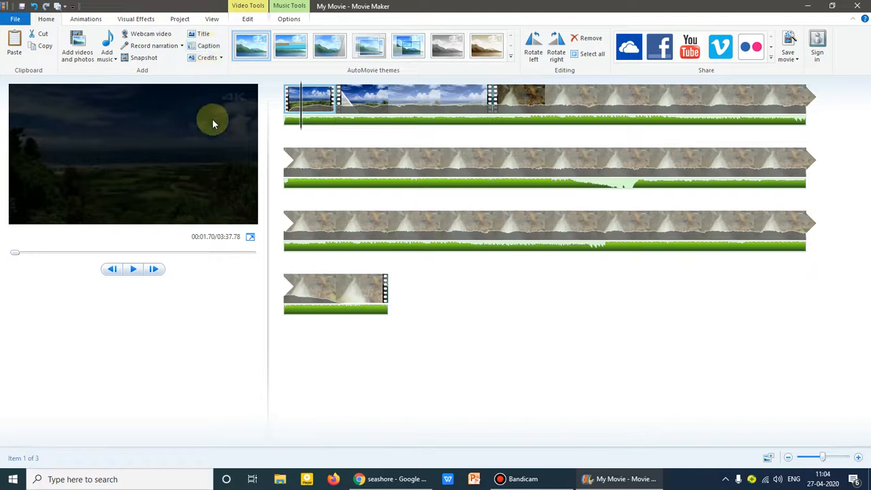
click(295, 109)
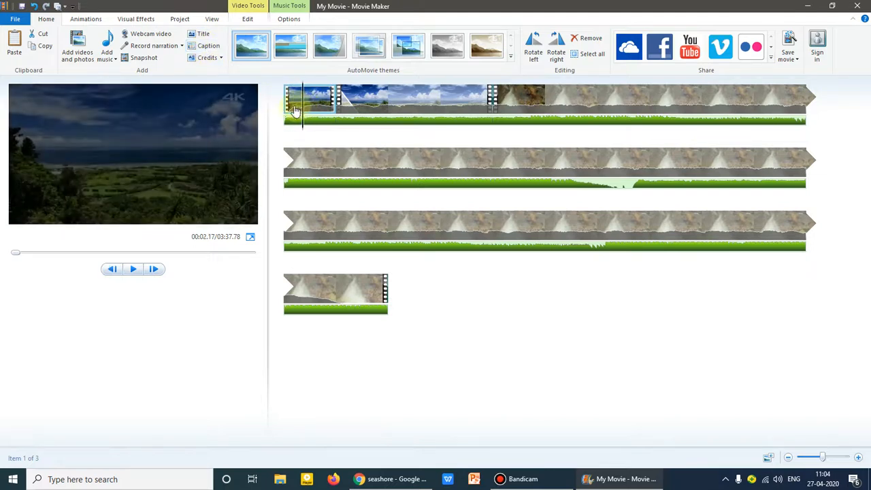
drag(294, 107, 281, 109)
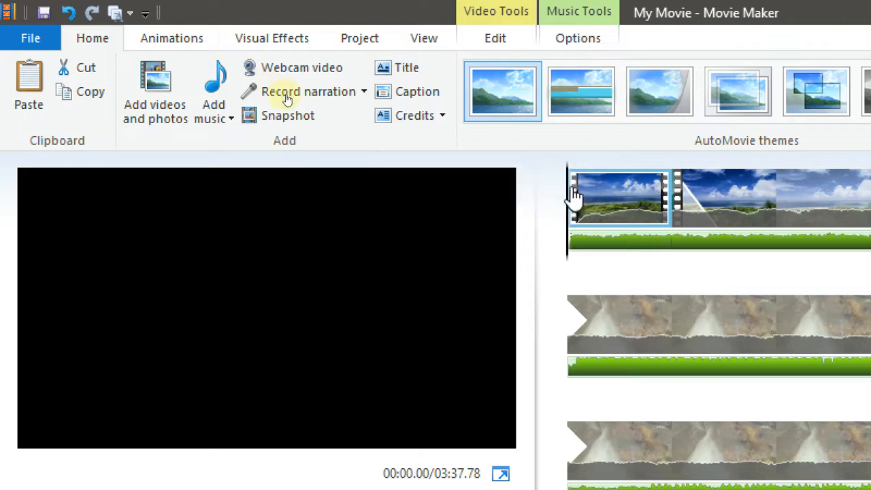
click(609, 207)
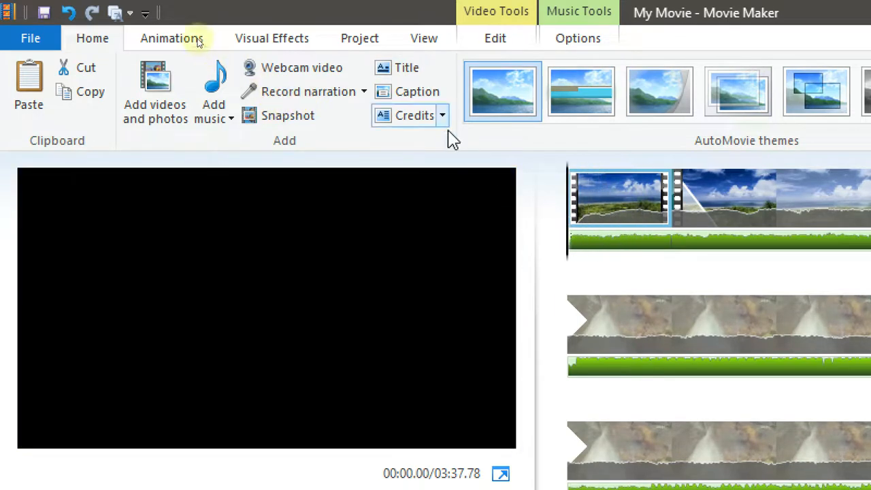
click(399, 69)
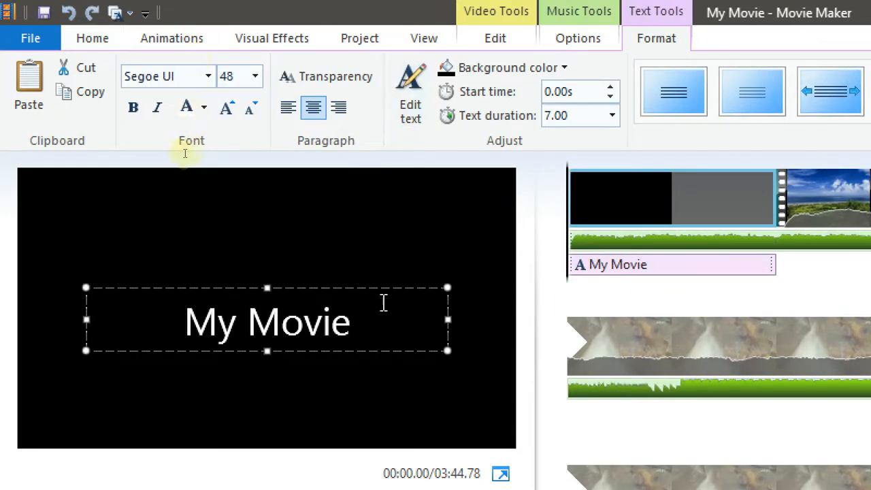
- Replace the title card's placeholder text with "My Tutorial Based upon Movie Maker", breaking the line after "Based"
drag(361, 315, 235, 315)
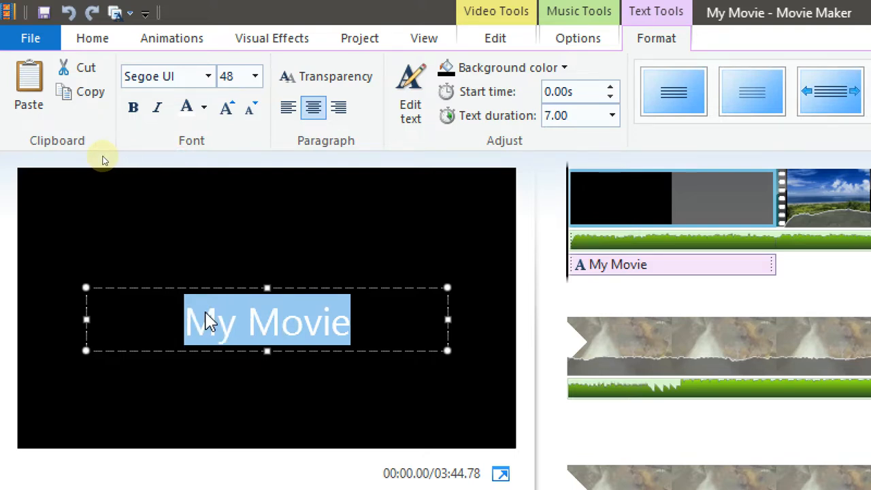
text(My T)
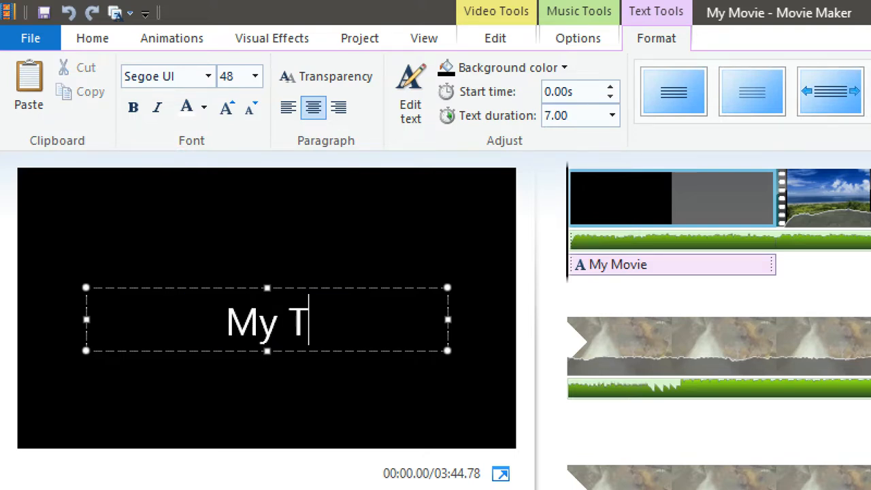
text(utorial)
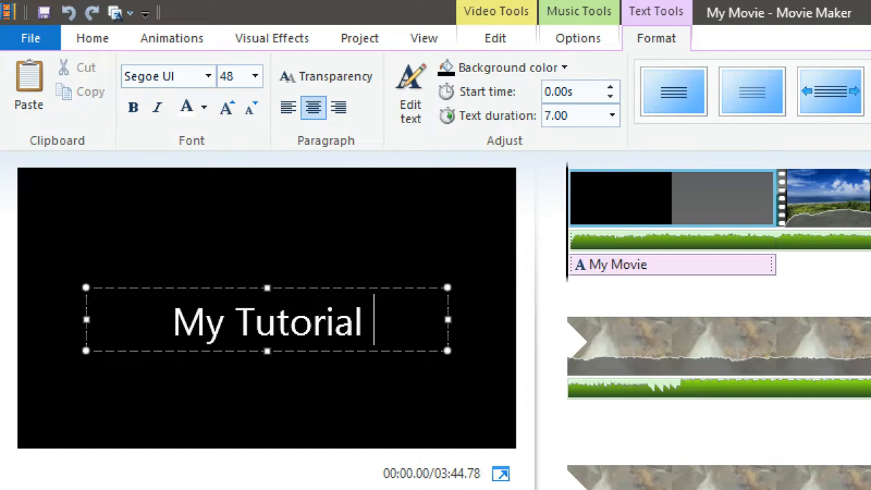
text( Based)
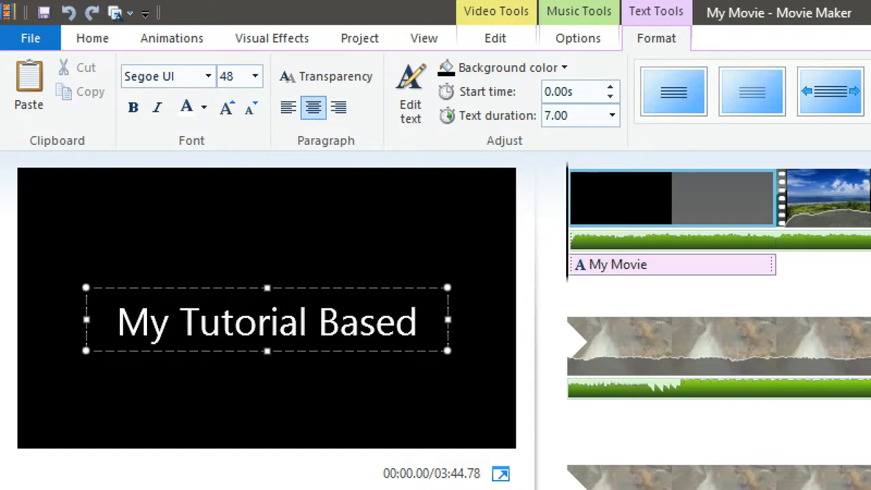
key(Return)
text(upon)
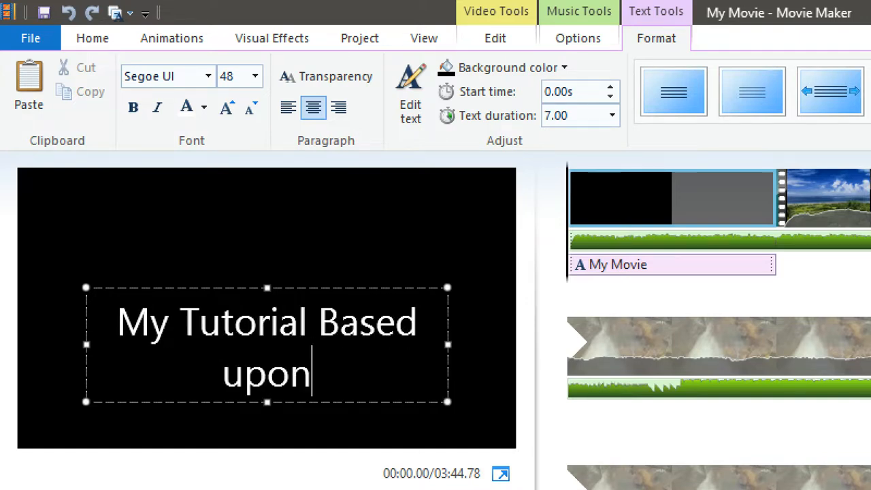
text( Mo)
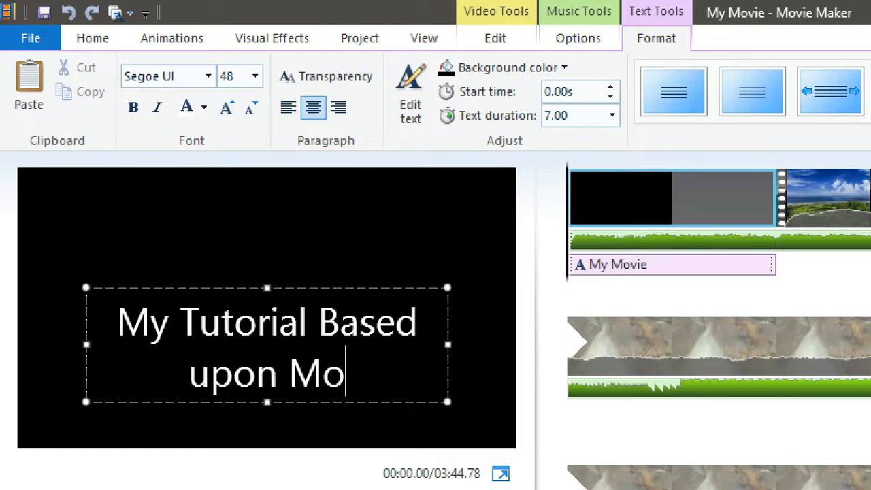
text(vie m)
key(BackSpace)
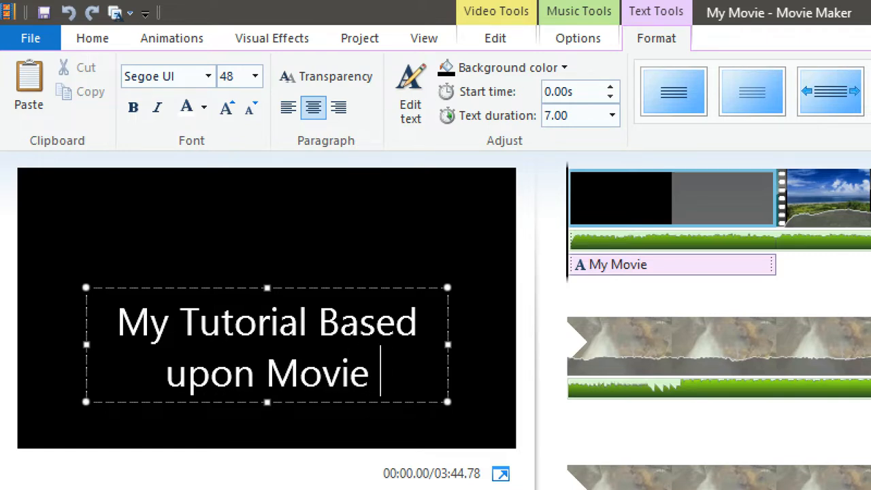
text(Maker)
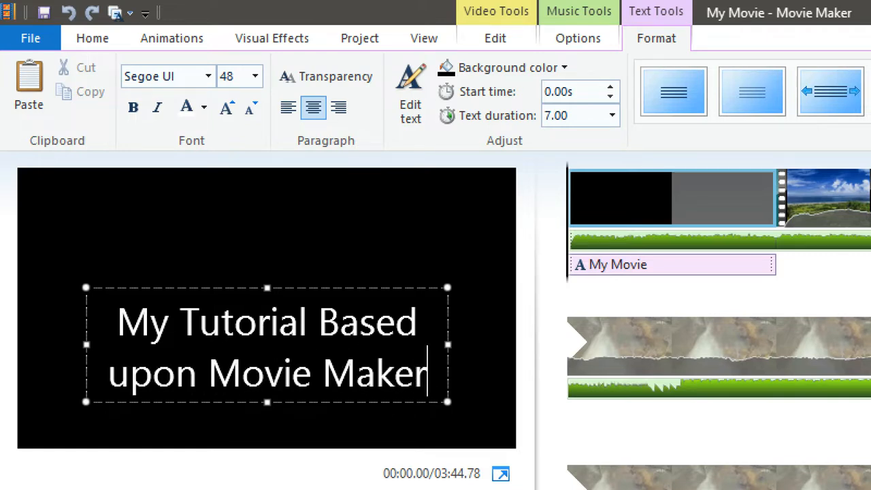
- Move the title's text box up to the middle of the frame, widen it slightly and finish editing the text
drag(301, 286, 288, 247)
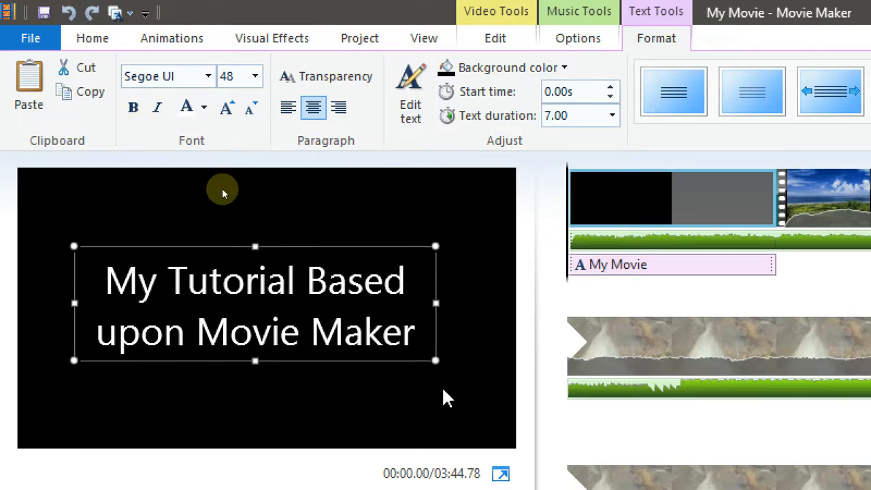
drag(435, 361, 459, 378)
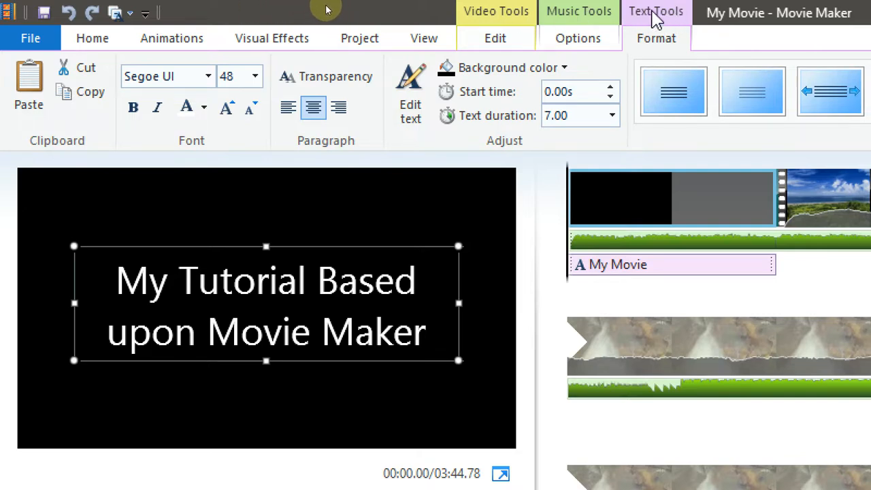
click(546, 170)
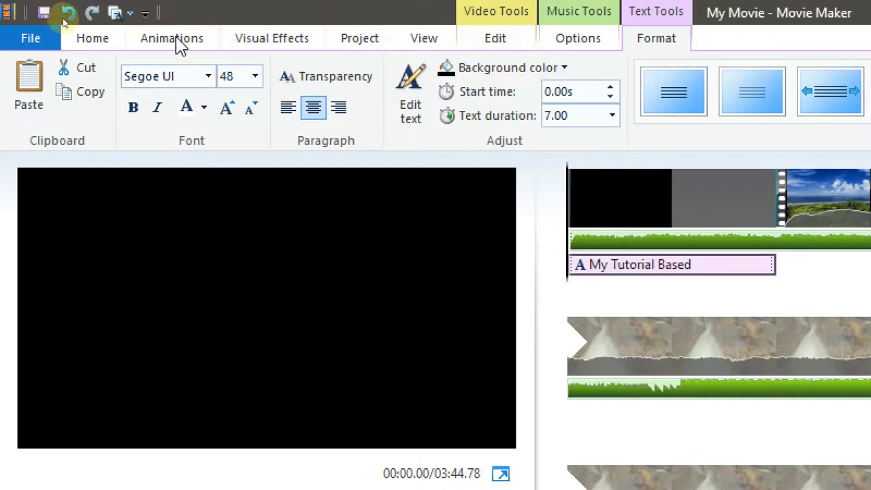
- Review the title card by moving the playhead from the first clip back into the middle of the title
click(95, 41)
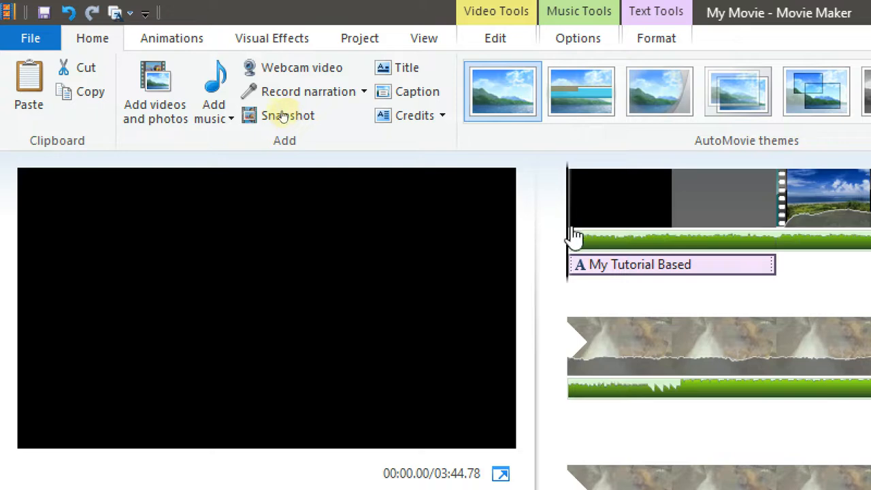
click(757, 220)
click(761, 258)
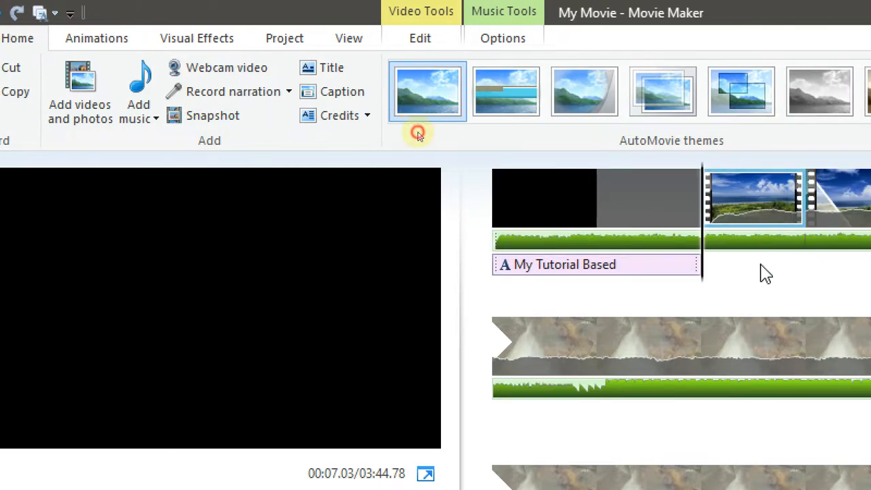
click(759, 246)
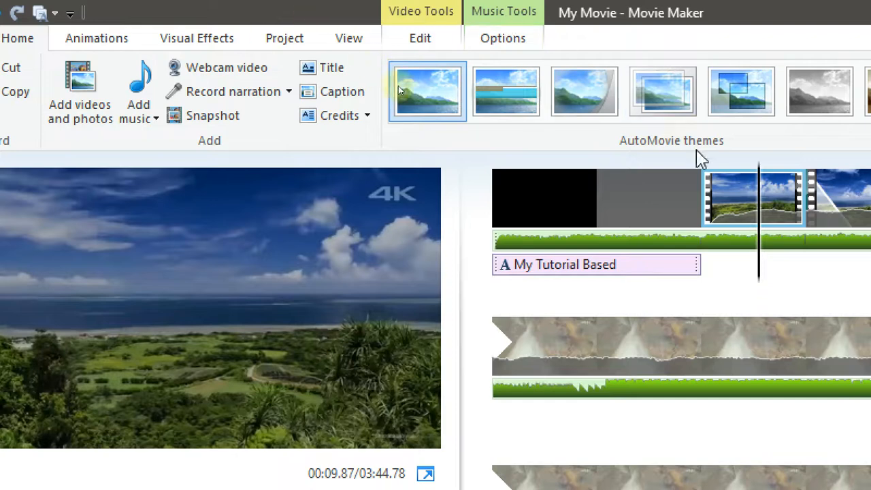
drag(759, 221, 557, 211)
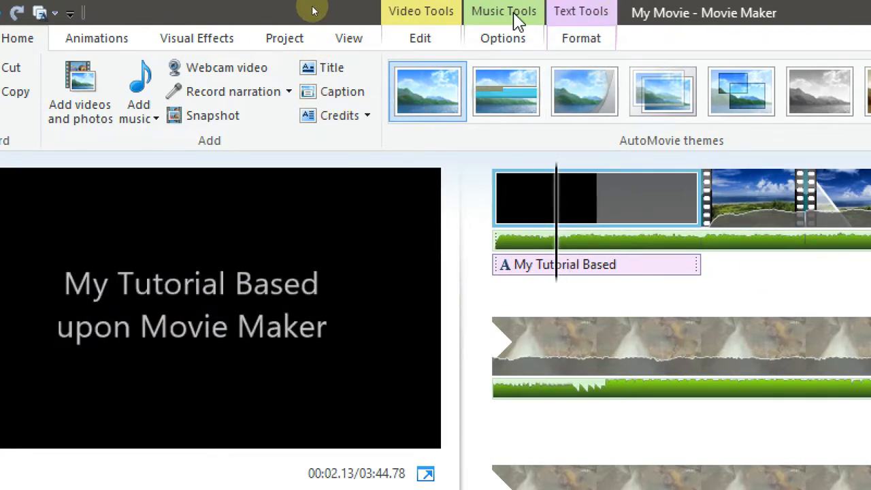
drag(556, 228, 547, 230)
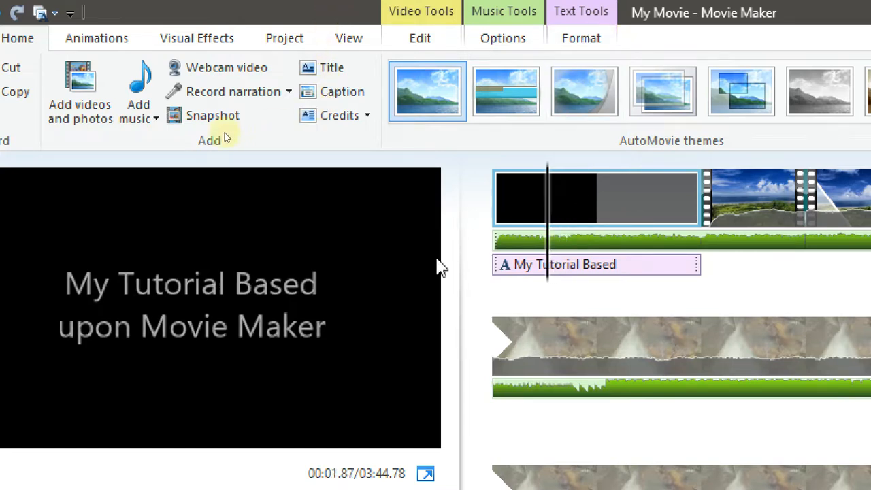
- Open the title card's text for editing and set its font to Playbill
click(566, 271)
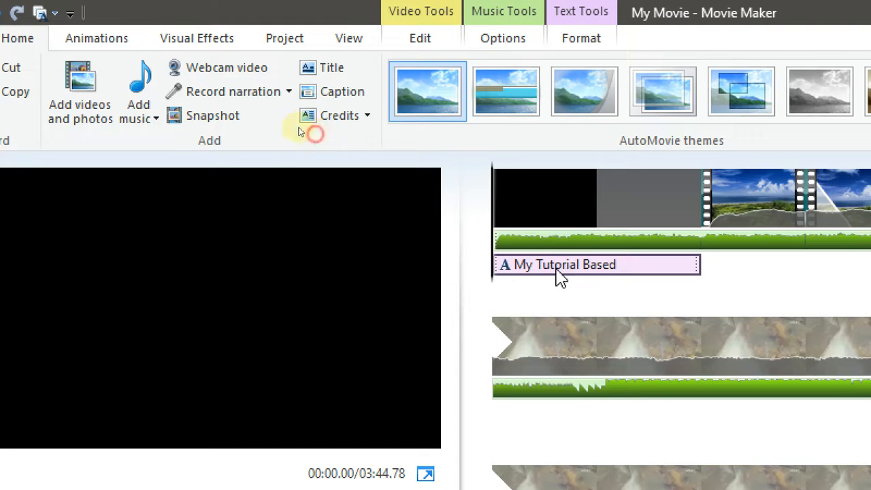
drag(495, 250, 534, 253)
double_click(266, 289)
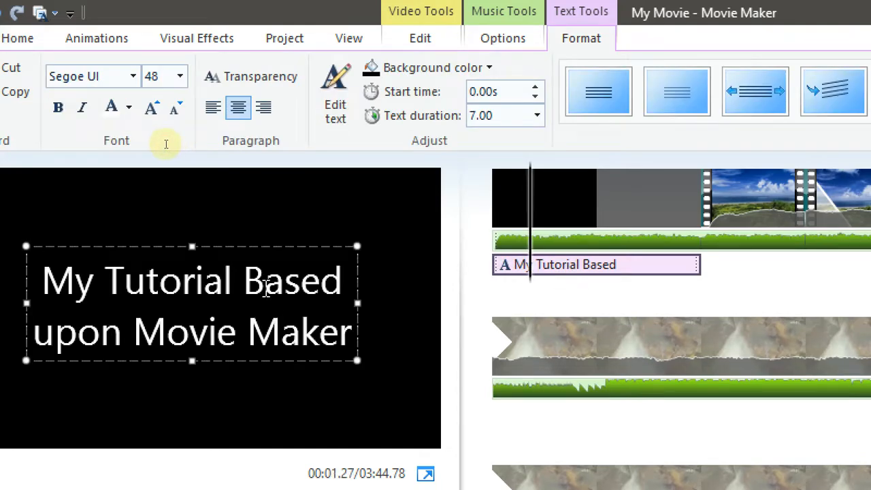
click(134, 76)
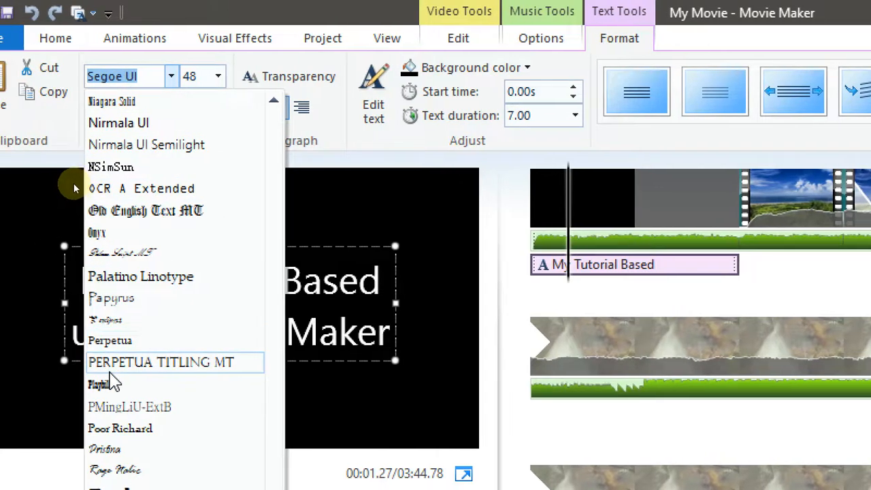
click(110, 384)
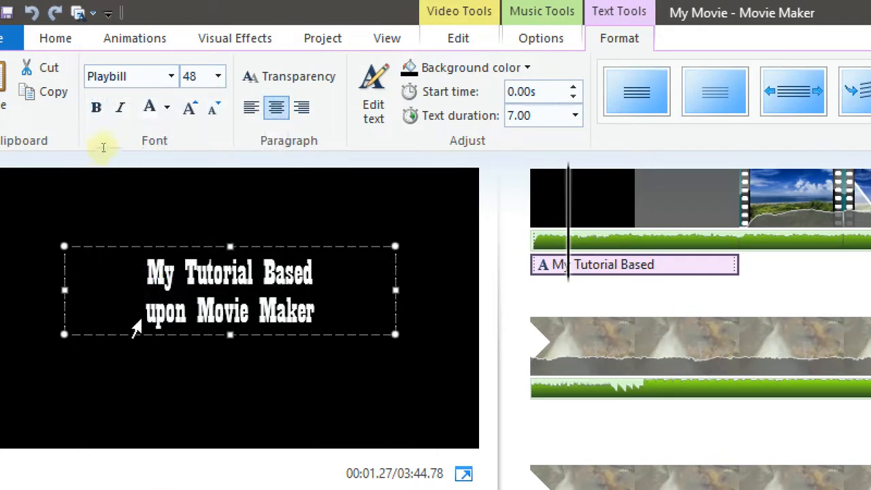
- Select all of the title text and set its font to Modern No. 20
key(ctrl+a)
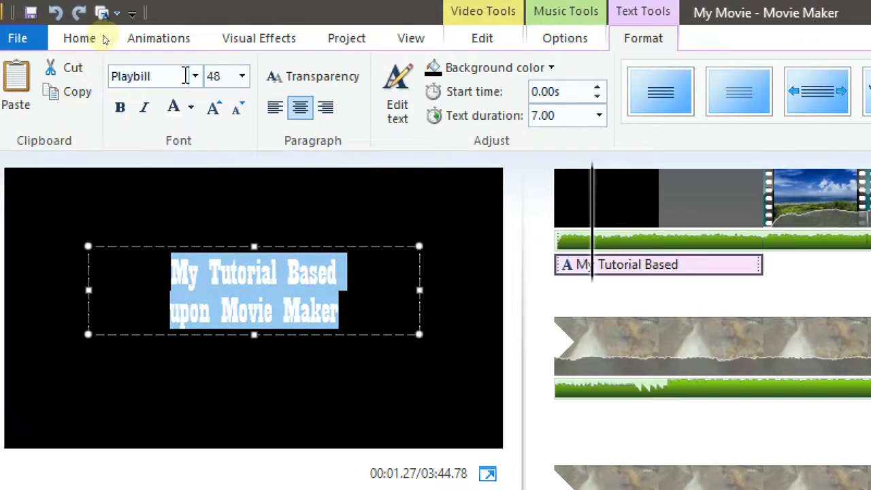
click(172, 76)
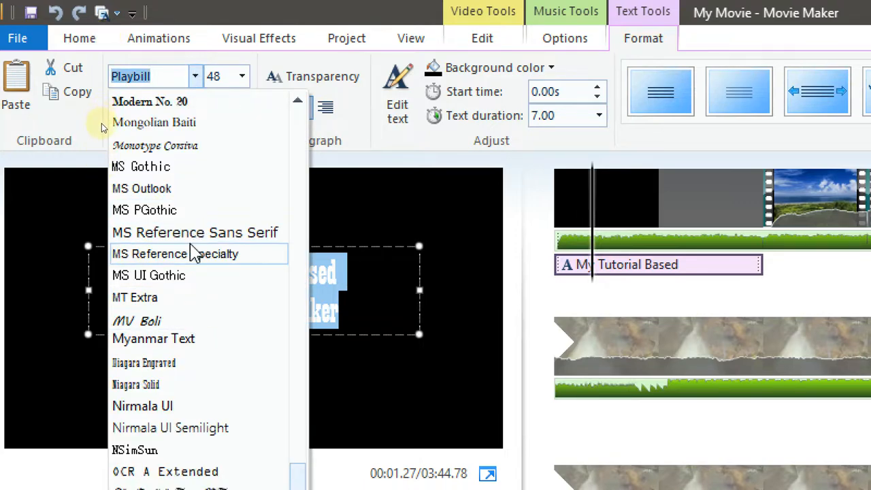
scroll(194, 255, down, 1)
scroll(132, 130, up, 1)
click(154, 101)
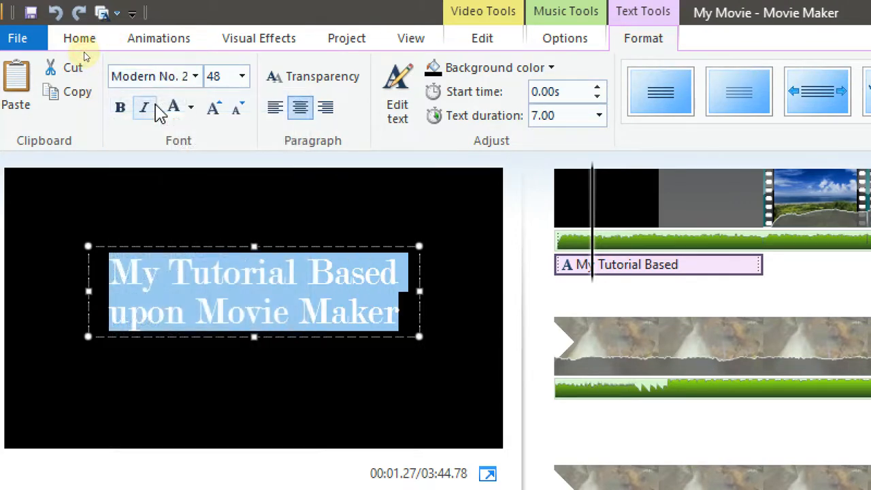
- Make the selected title text bold and color it yellow
click(122, 111)
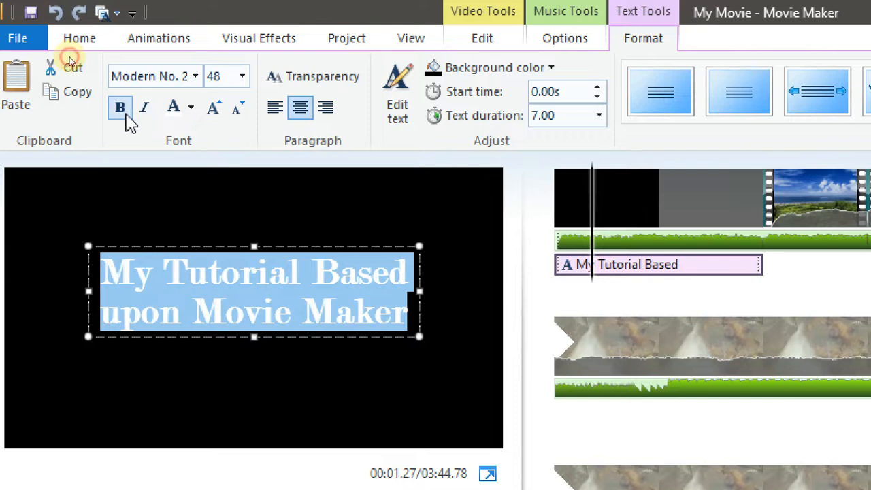
click(191, 111)
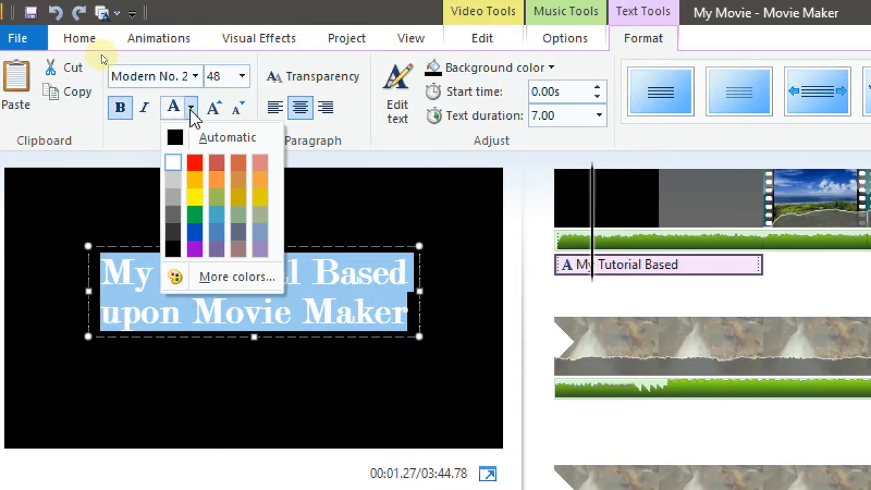
click(191, 199)
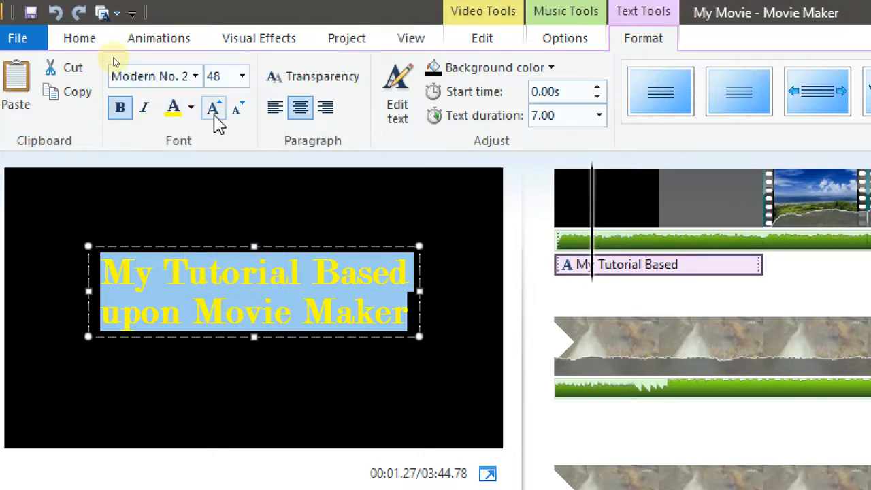
- Try enlarging and shrinking the title text by one size and adjusting its transparency
click(214, 111)
click(237, 111)
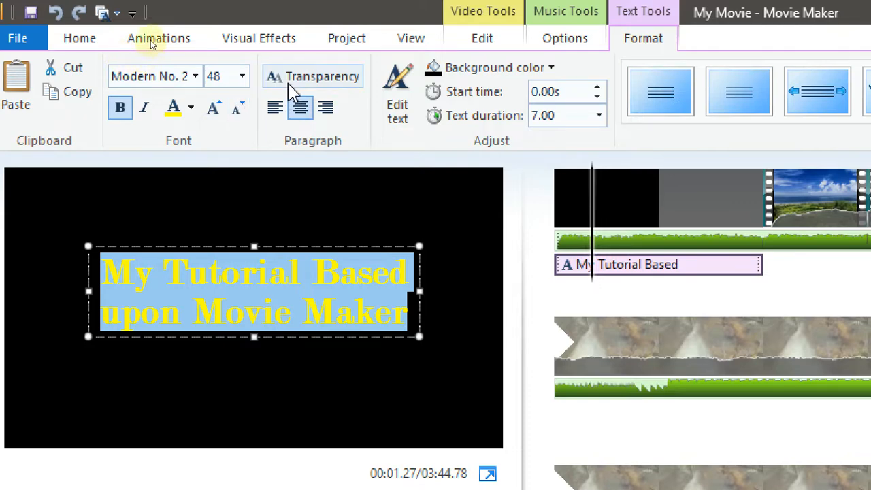
click(322, 89)
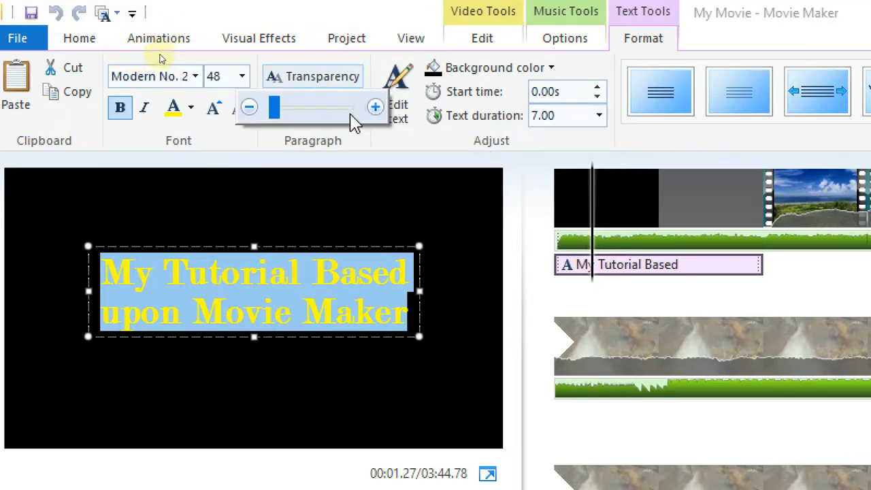
mouse_move(281, 116)
mouse_down()
mouse_move(364, 125)
mouse_move(235, 123)
mouse_move(301, 121)
mouse_move(266, 116)
mouse_move(358, 130)
mouse_move(311, 120)
mouse_move(271, 124)
mouse_up()
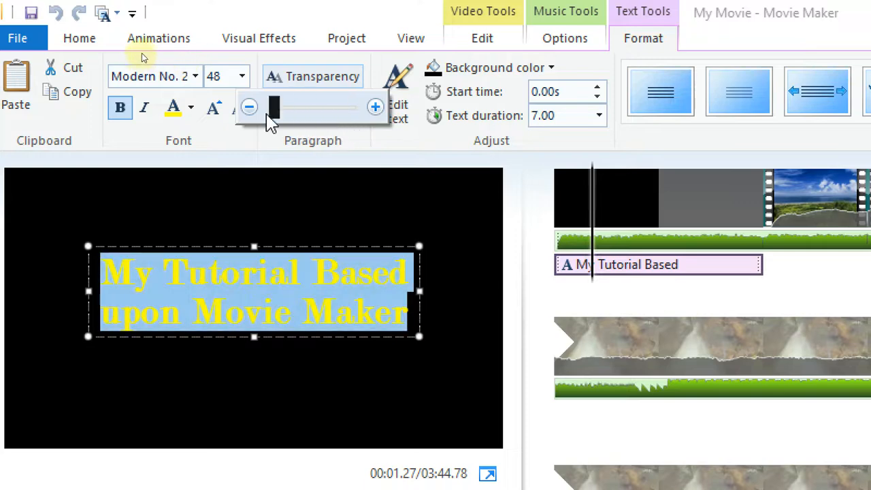
click(391, 11)
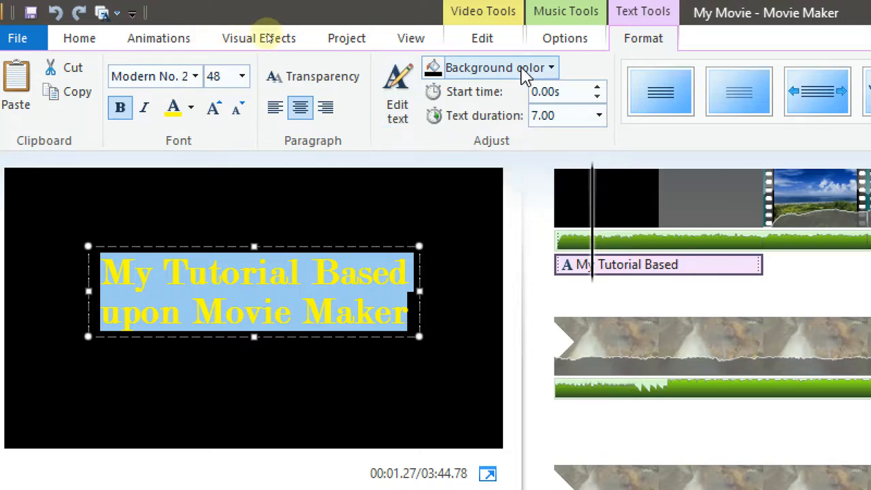
- Try a dark blue background color on the title card and return it to black
click(551, 68)
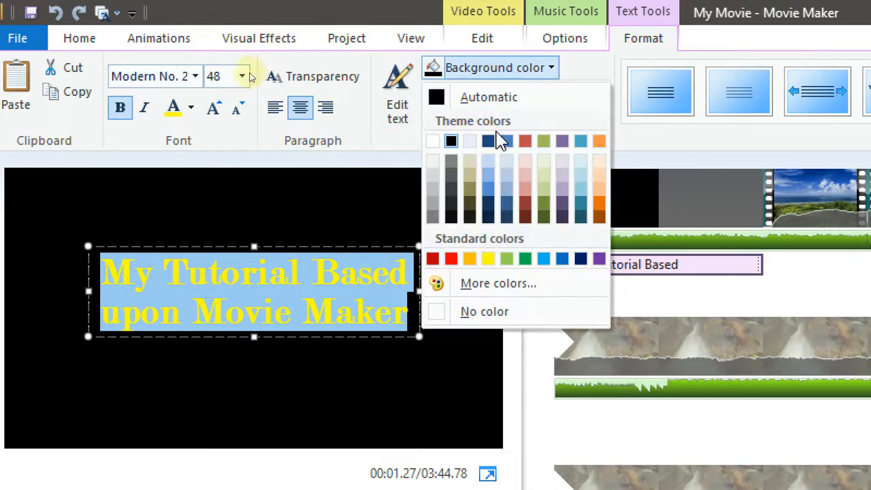
click(489, 143)
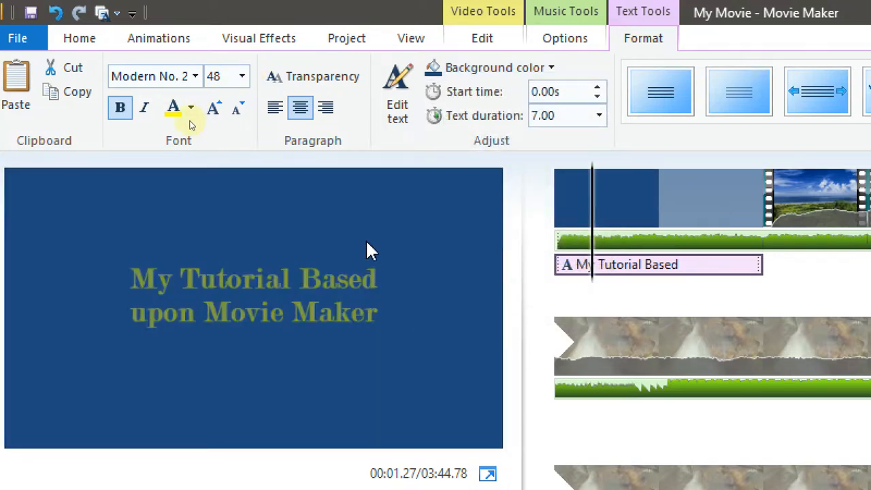
click(549, 69)
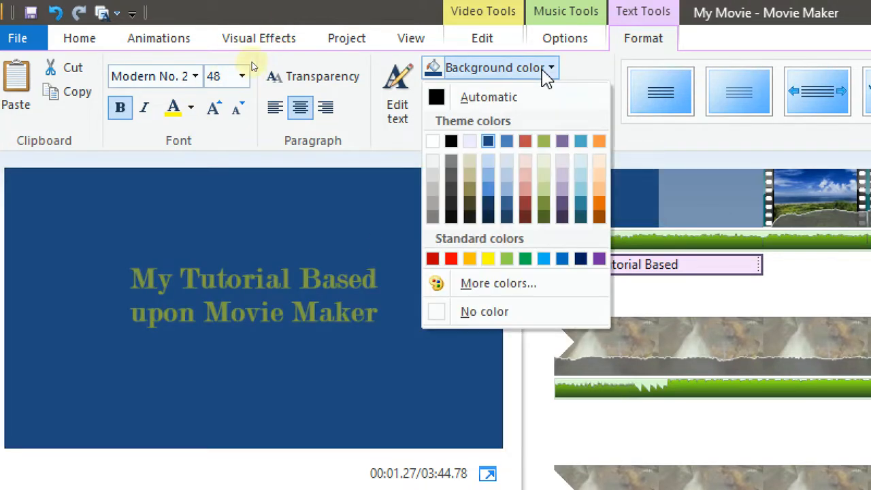
click(452, 141)
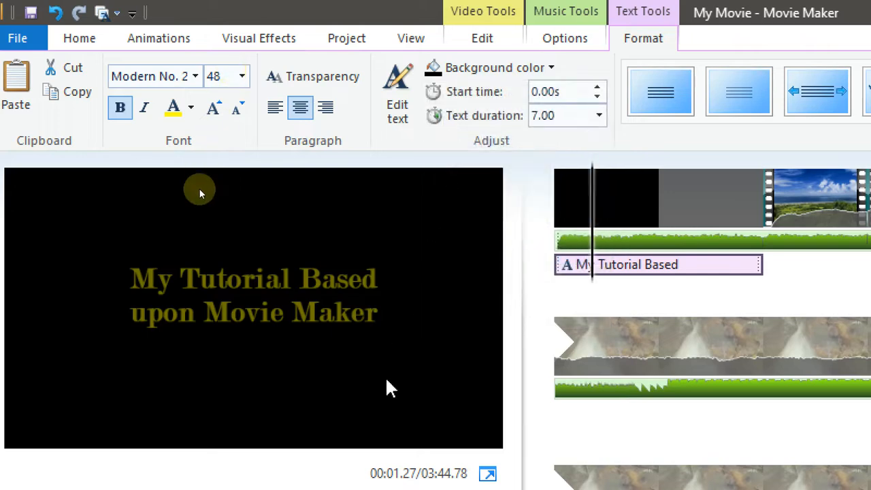
- Try the transparency slider on the title text, leaving the text fully opaque
click(293, 78)
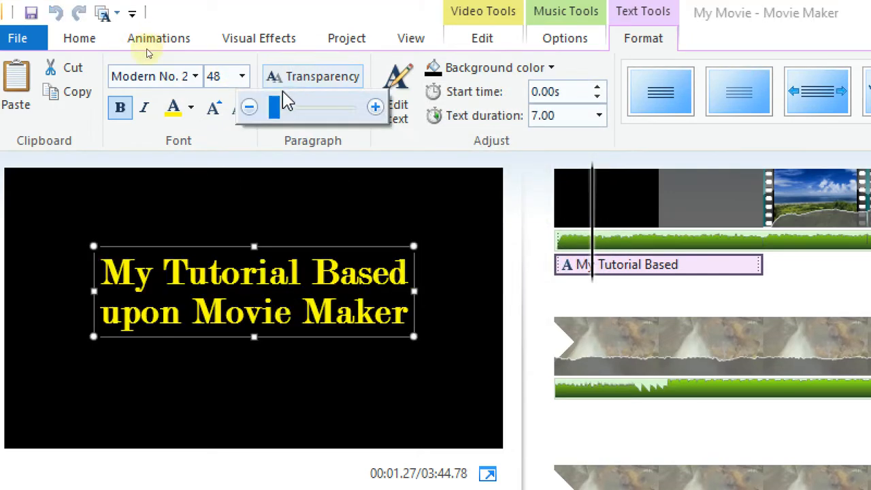
drag(282, 107, 267, 123)
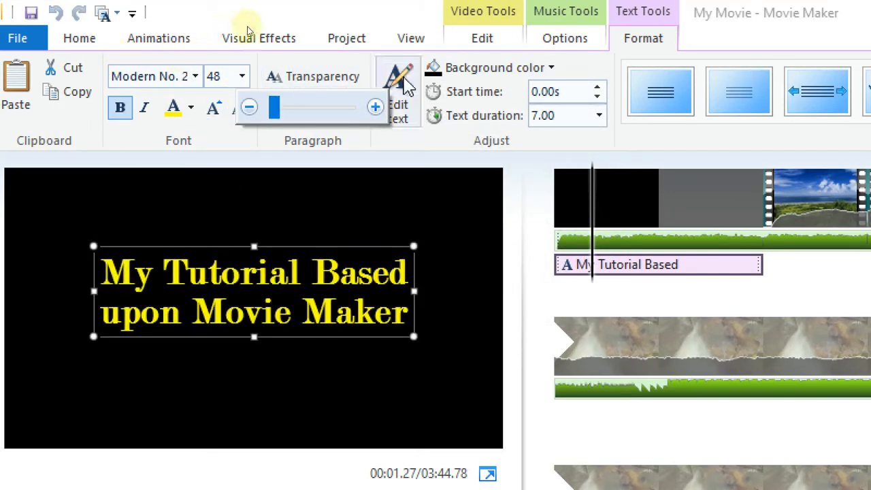
click(593, 60)
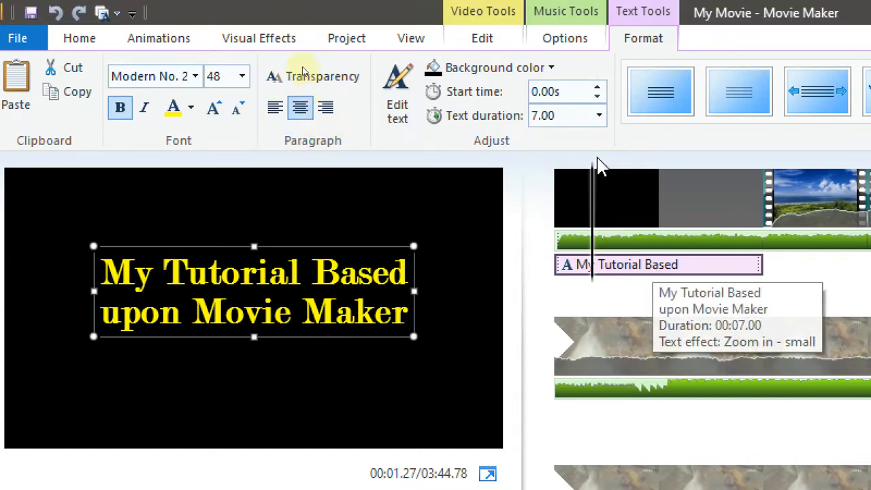
- Try text durations of 10.00 and 3.00 seconds for the title and play the movie from the start
click(600, 117)
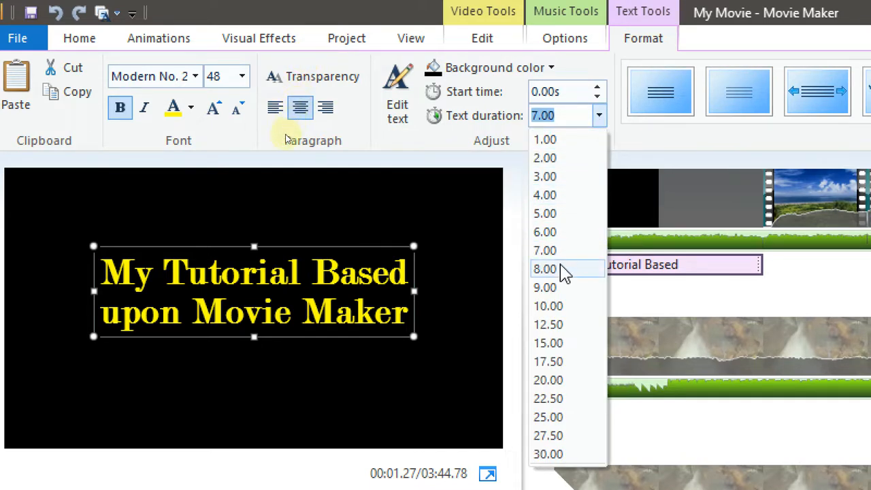
click(559, 306)
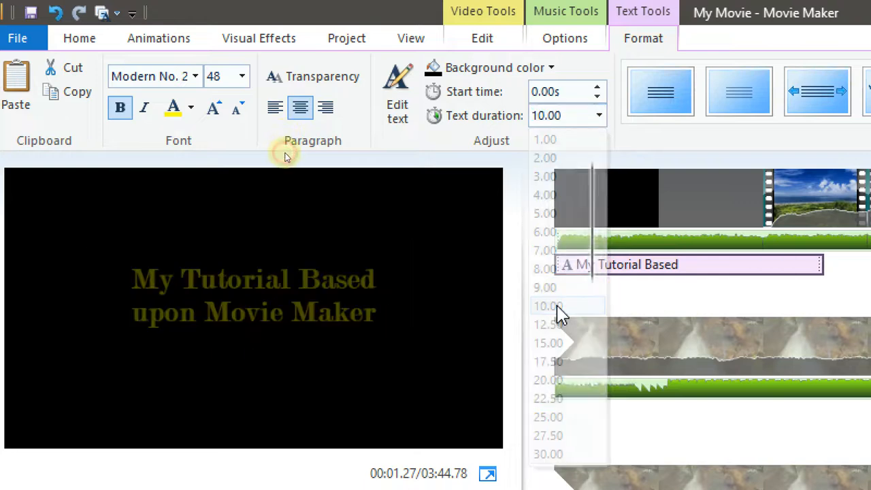
click(553, 116)
click(506, 177)
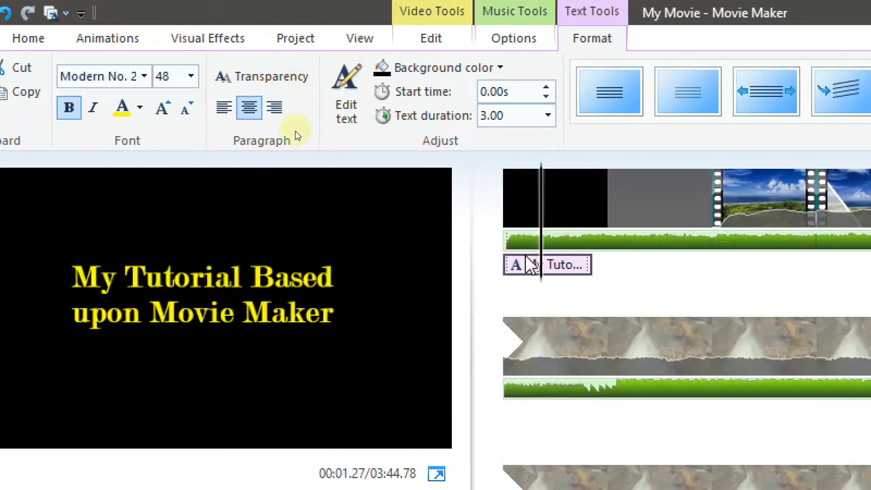
drag(542, 260, 484, 250)
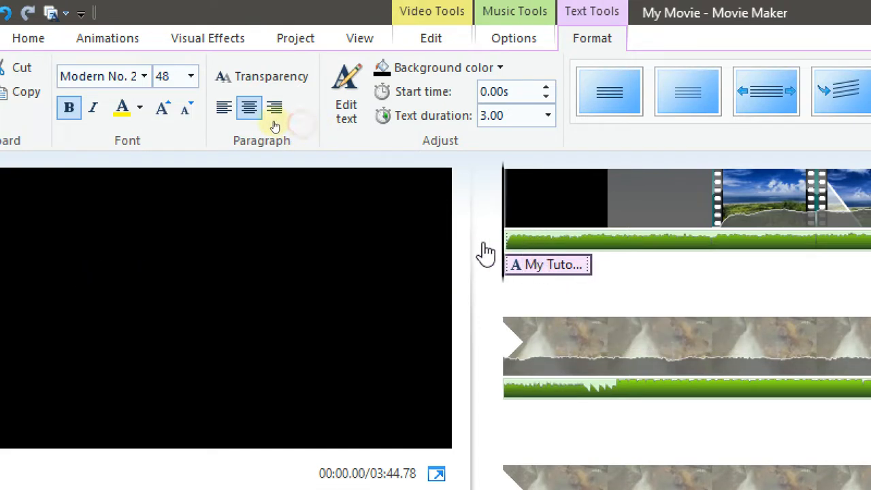
key(space)
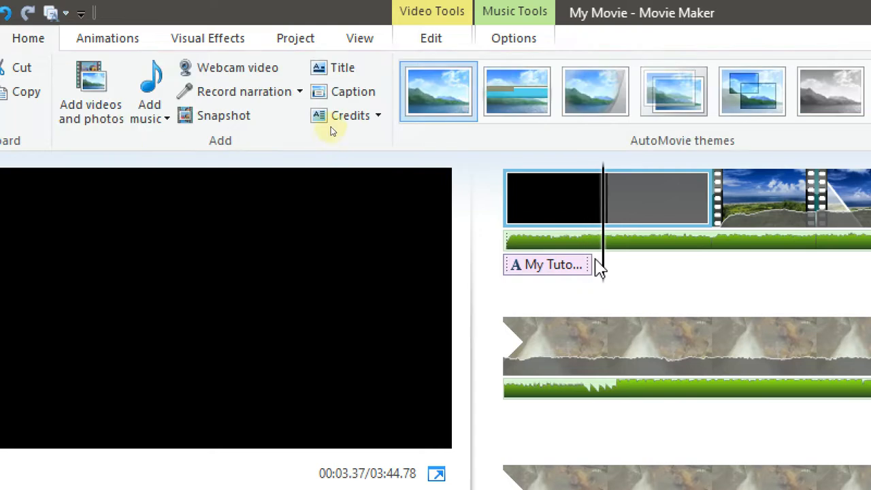
- Check the title card's clip duration and set the title's text duration to 7.00 seconds to match it
click(574, 269)
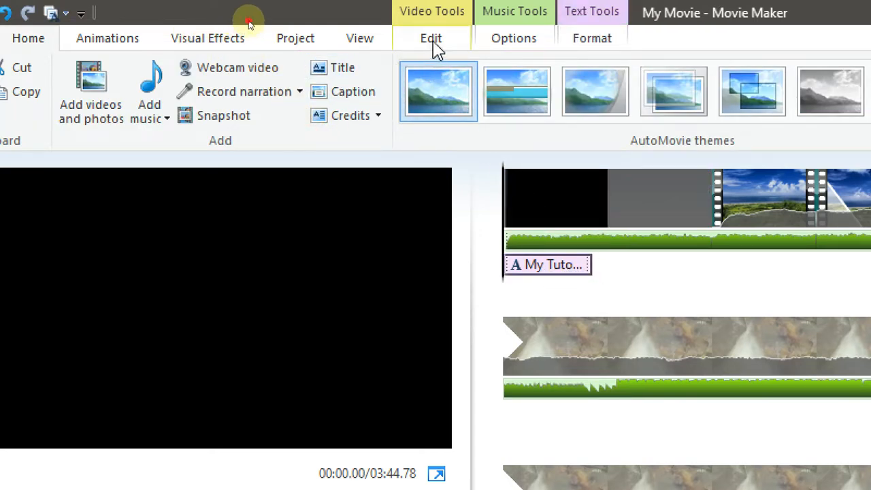
click(431, 38)
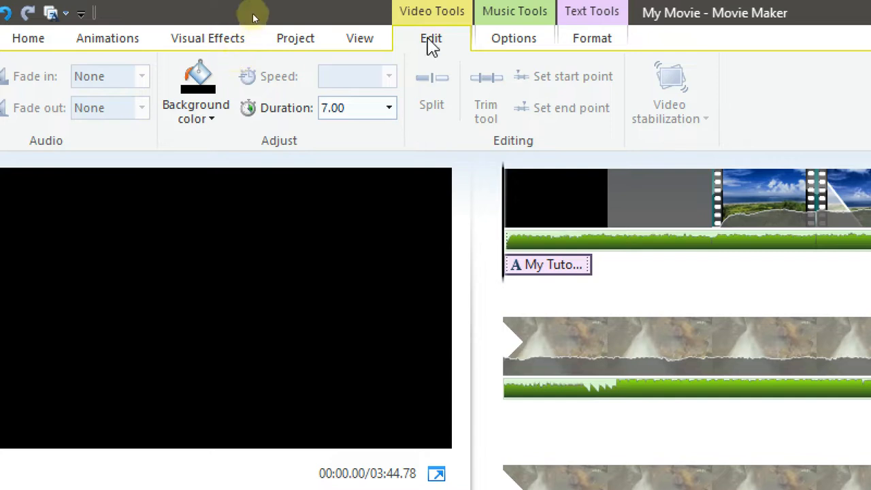
click(575, 24)
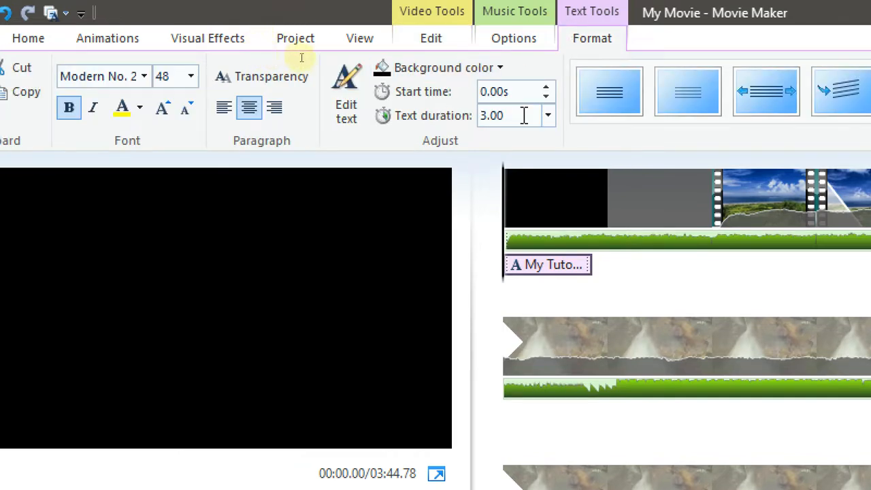
click(549, 117)
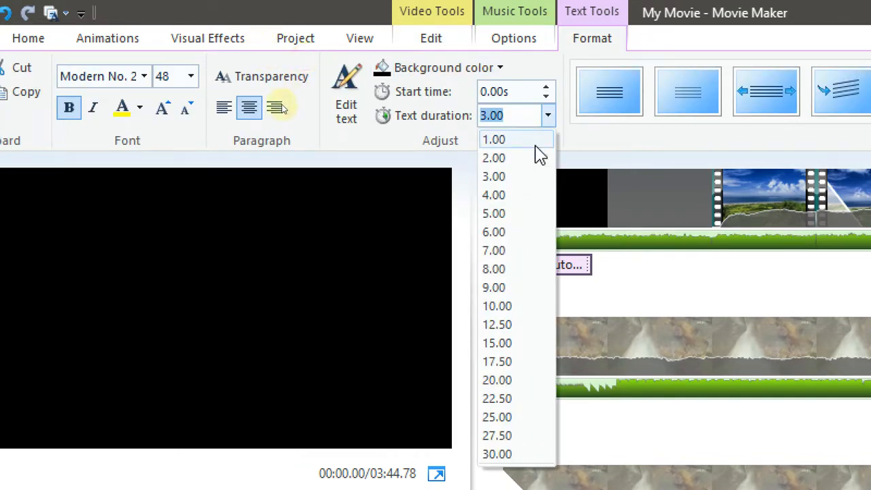
click(491, 250)
- Play through the title card and move the playhead back across it to review the text timing
key(space)
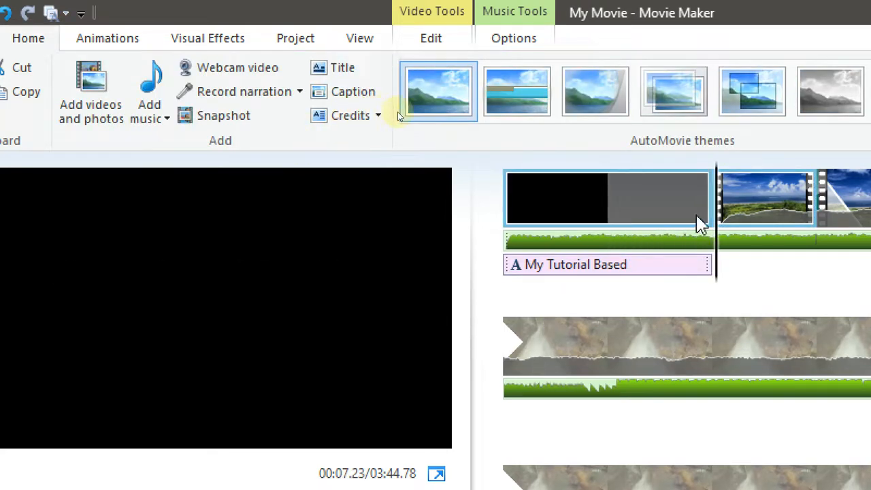
drag(720, 261, 693, 261)
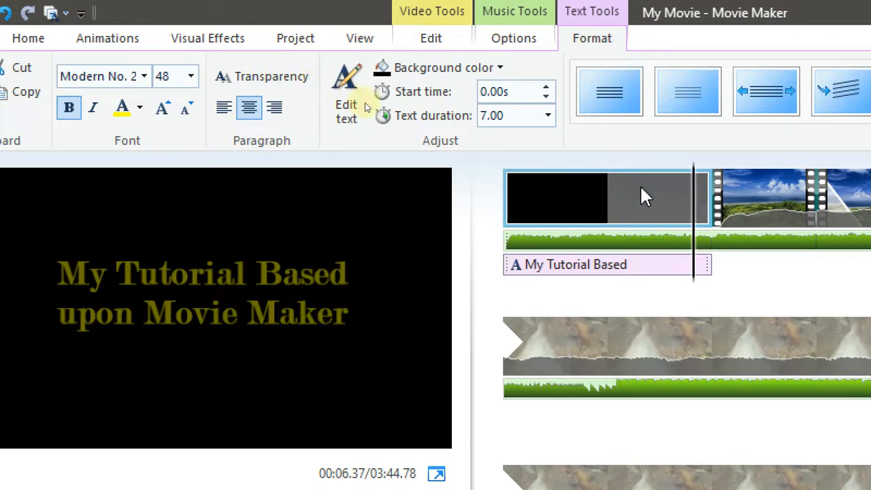
drag(677, 247, 543, 259)
- Select the title text and apply the fourth text effect, the one with slanted lines and an arrow
click(553, 271)
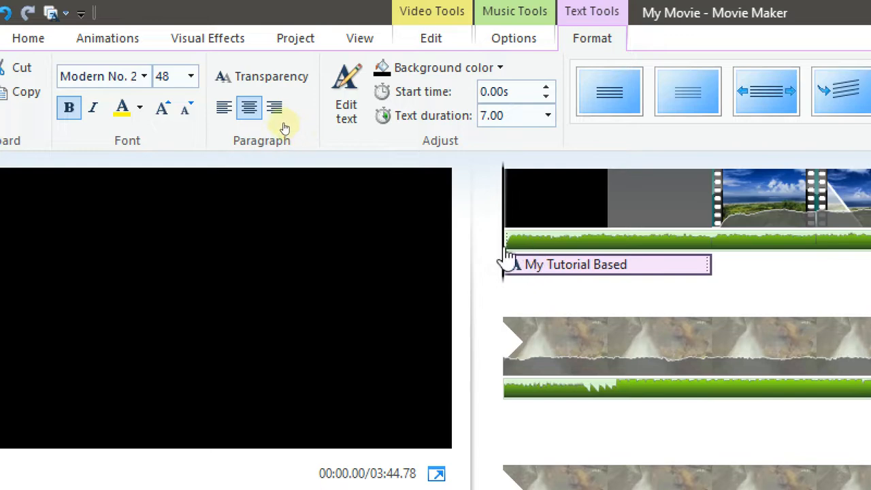
click(521, 255)
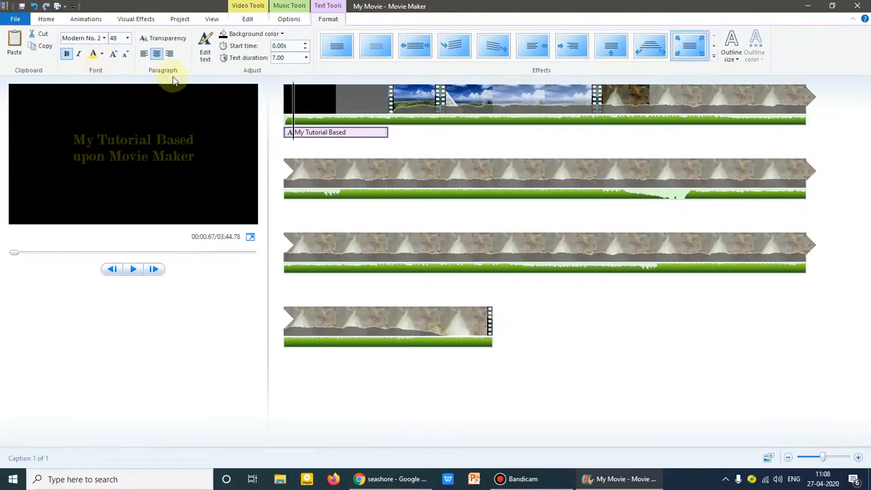
drag(297, 108, 315, 109)
click(454, 49)
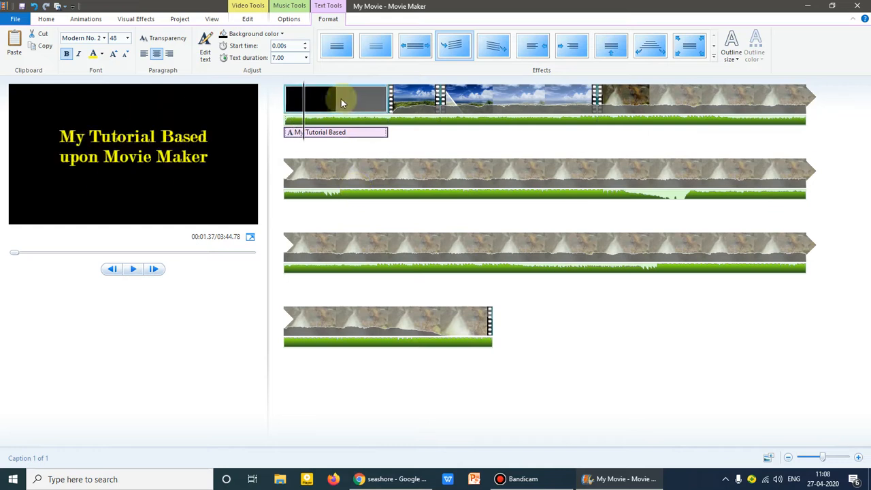
- Try the fifth Cinematic text effect, with the curved panel beside the text, on the title and play it back
click(293, 116)
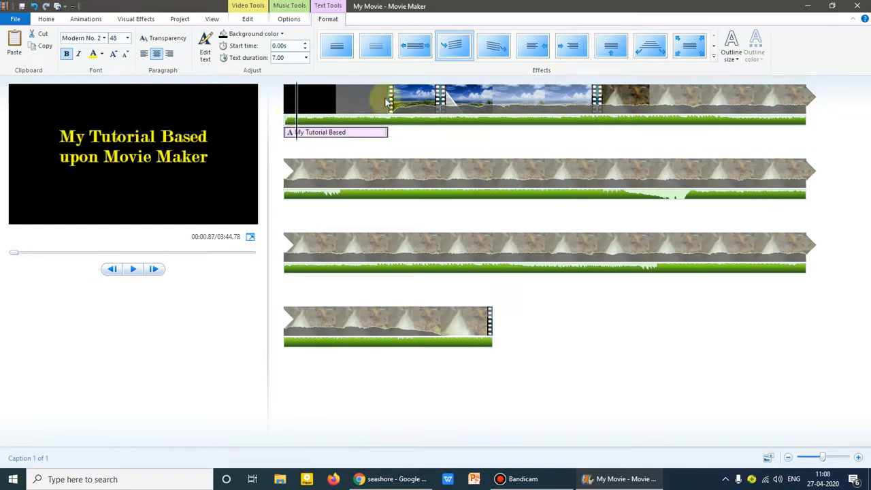
click(714, 60)
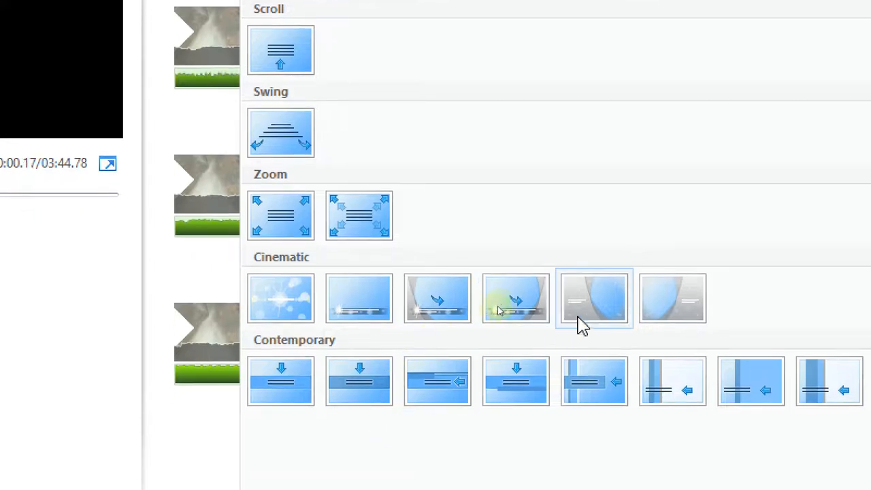
click(501, 306)
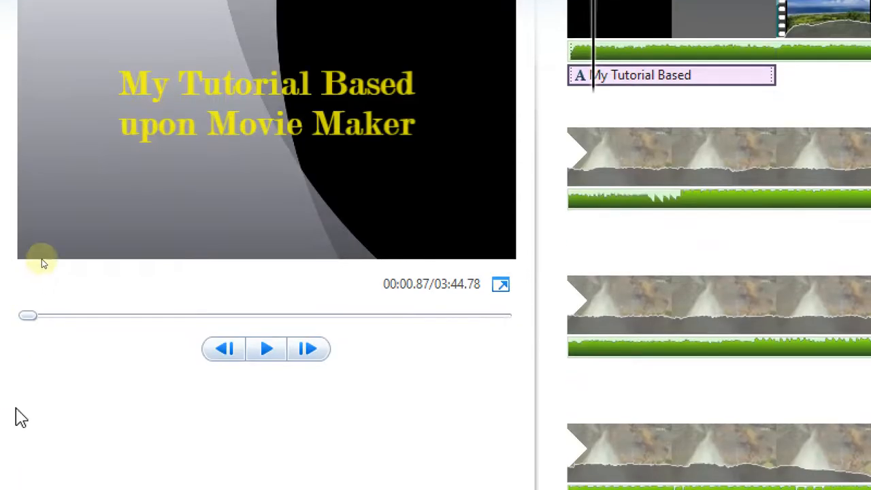
click(265, 350)
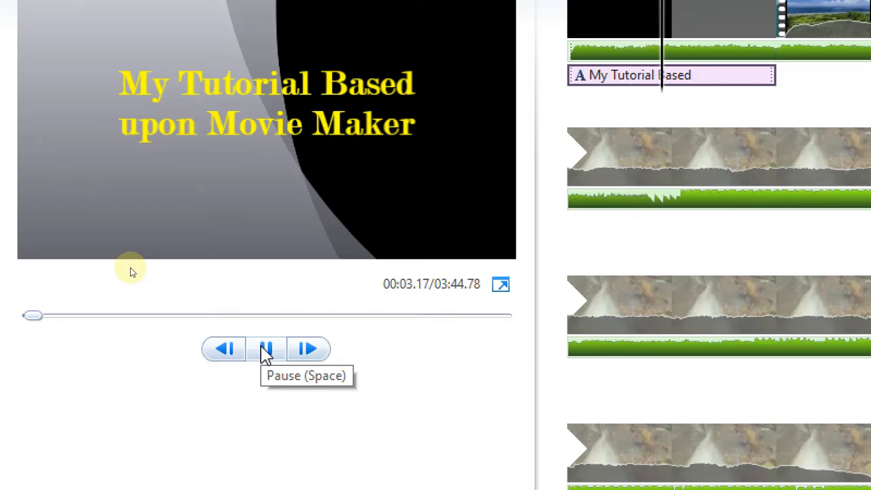
click(266, 350)
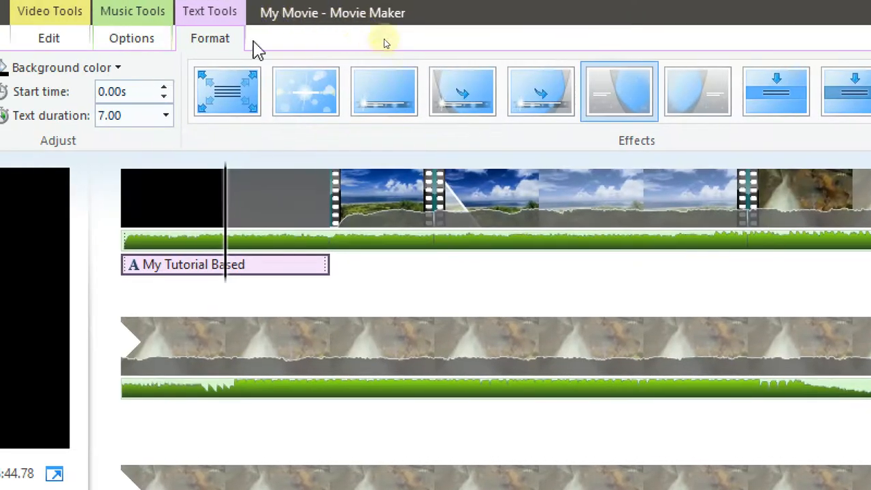
- Apply the first Cinematic text effect, the light flare, to the title and preview it in full screen
click(306, 103)
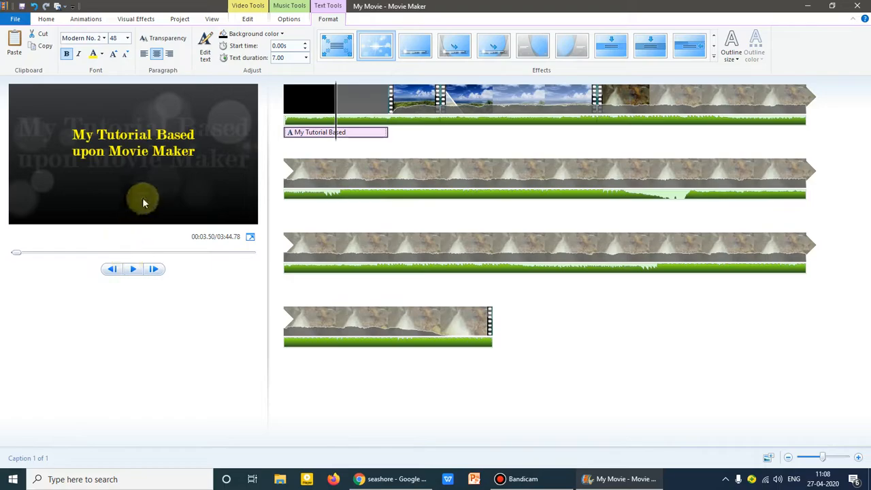
click(251, 237)
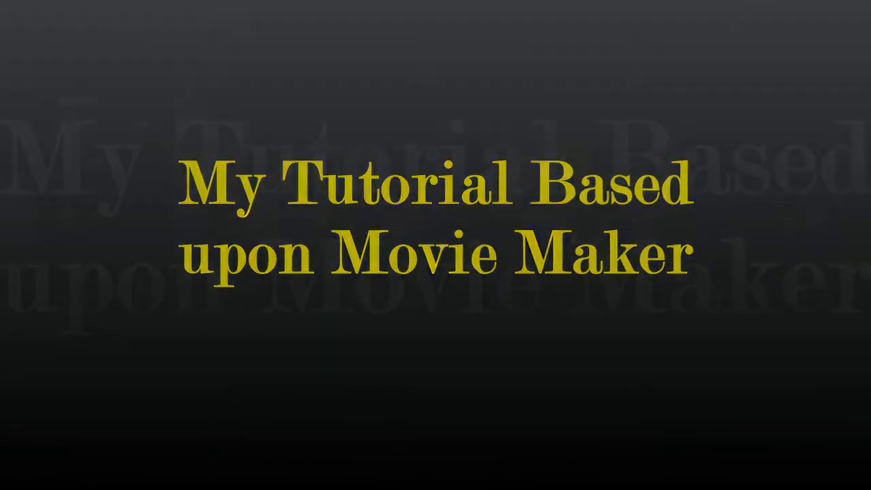
key(Escape)
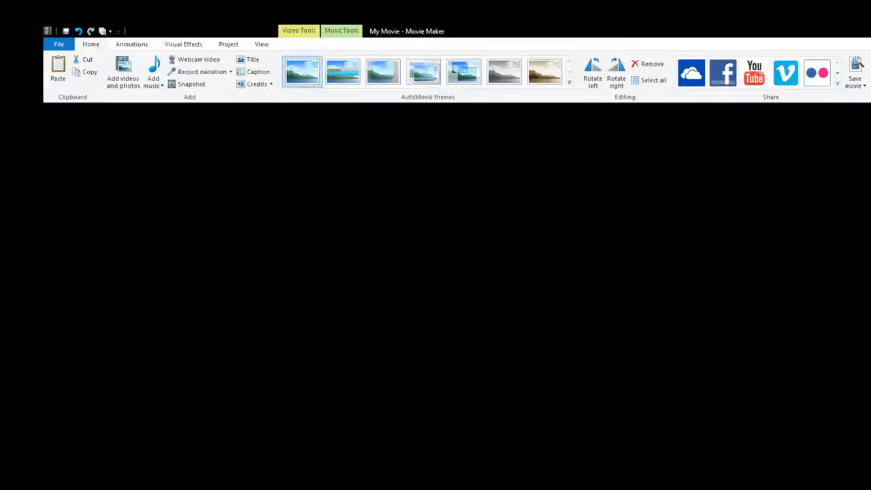
- Move the playhead back to the start and scrub across the title card to review the light flare effect
click(387, 239)
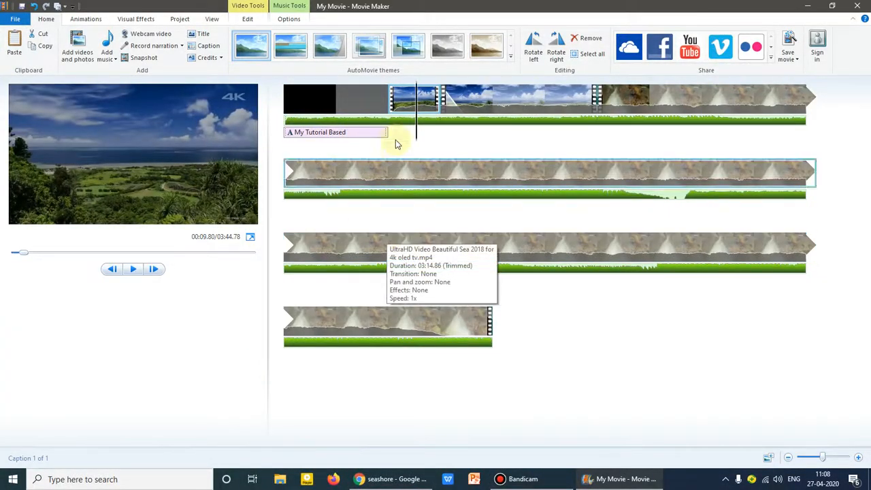
click(425, 124)
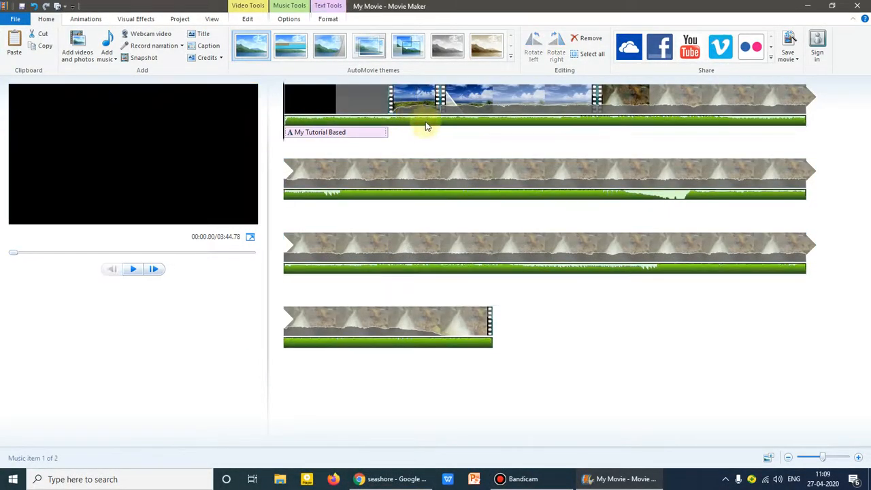
click(331, 102)
drag(287, 126, 349, 133)
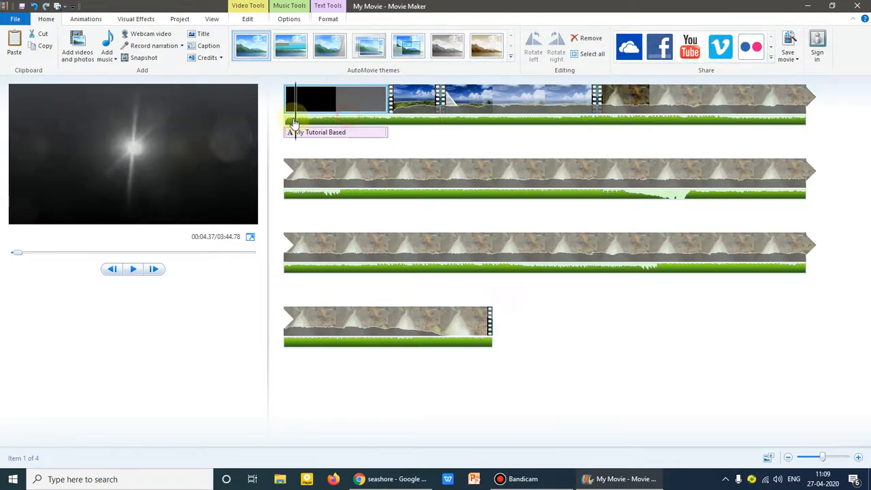
- Select the title text, look through the available text effect categories, and play the title card from the start
click(332, 133)
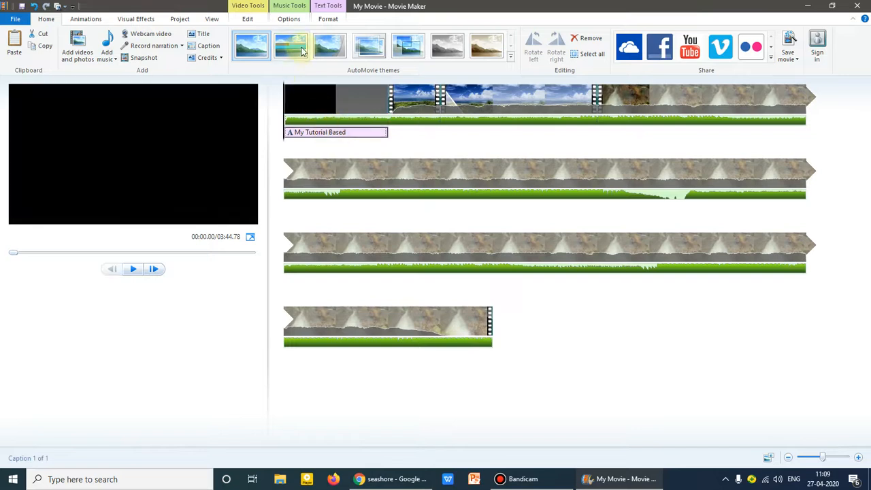
click(333, 10)
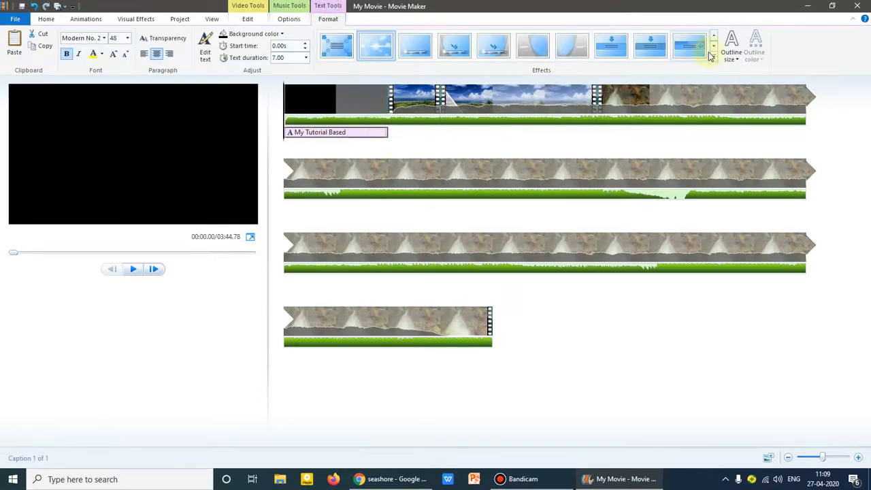
click(368, 52)
click(714, 58)
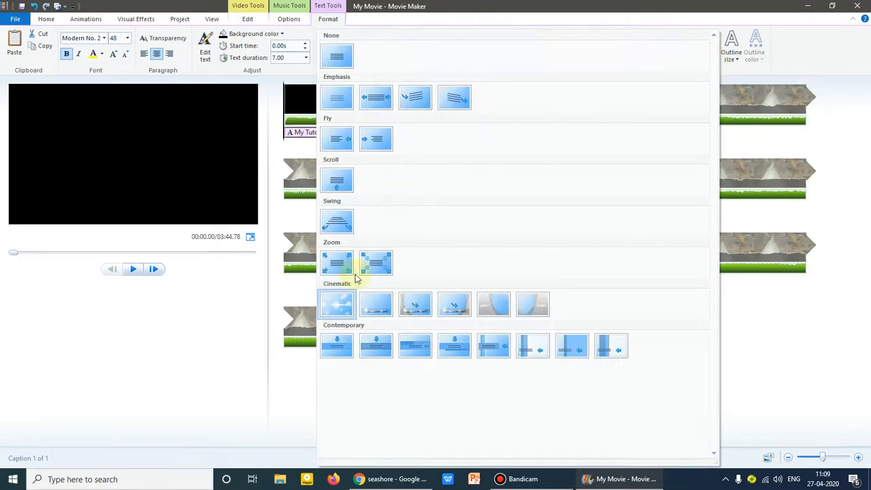
click(649, 13)
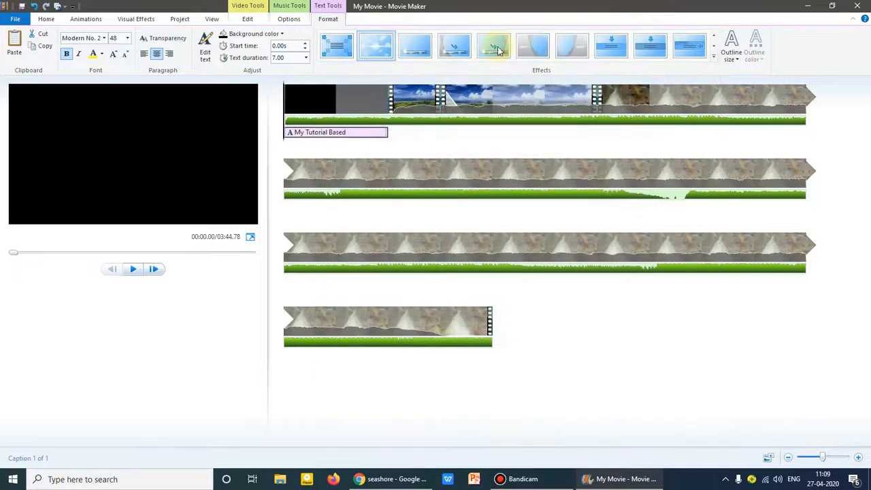
click(713, 58)
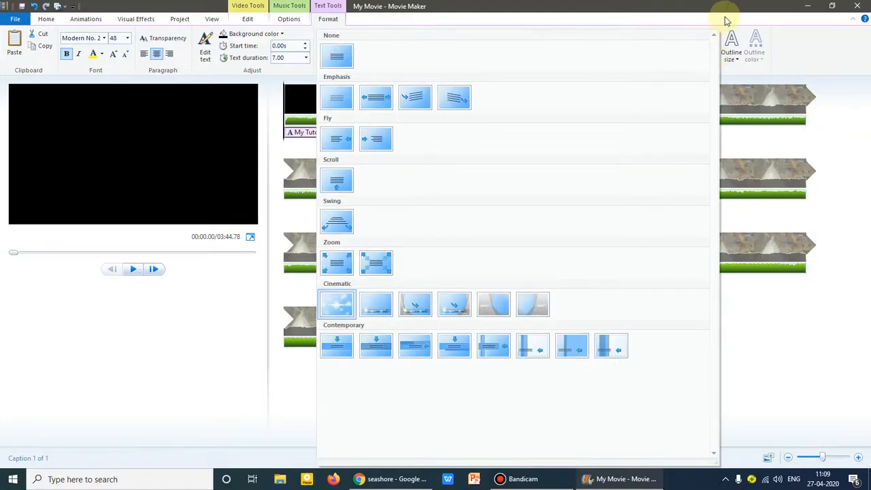
click(670, 15)
key(space)
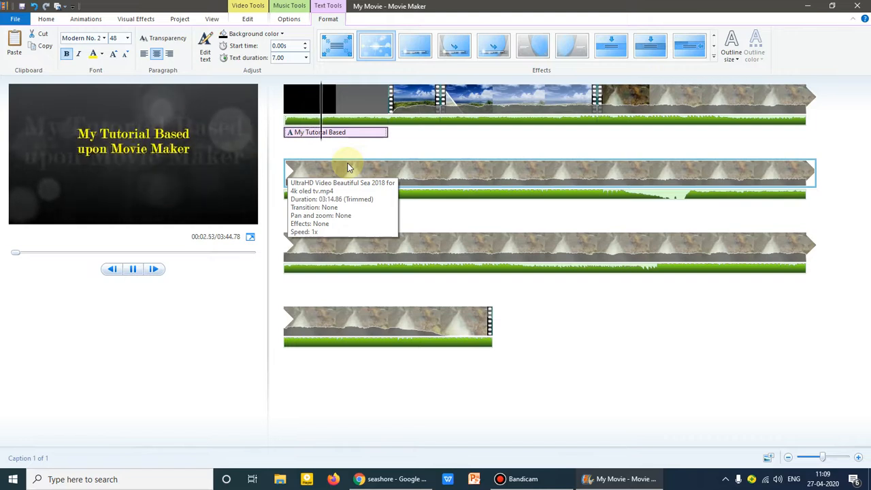
key(space)
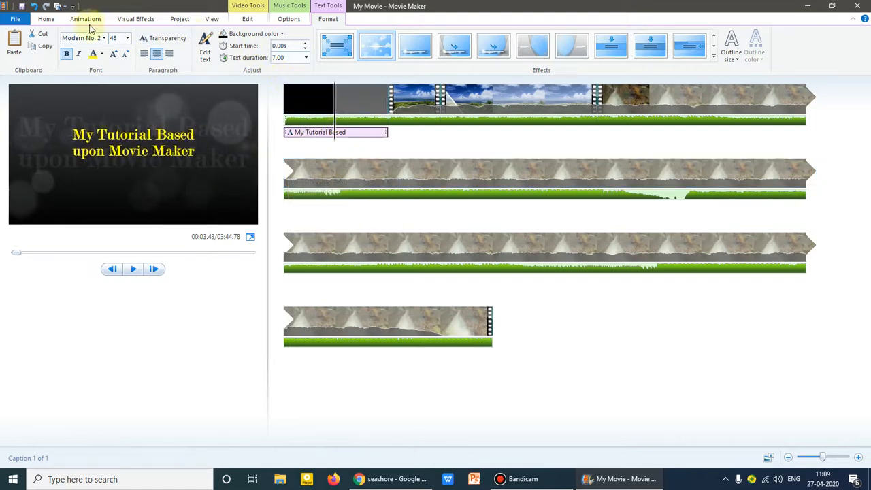
- Add a caption reading "Clouds" to the second clip, at about 9.87 seconds on the timeline
click(46, 19)
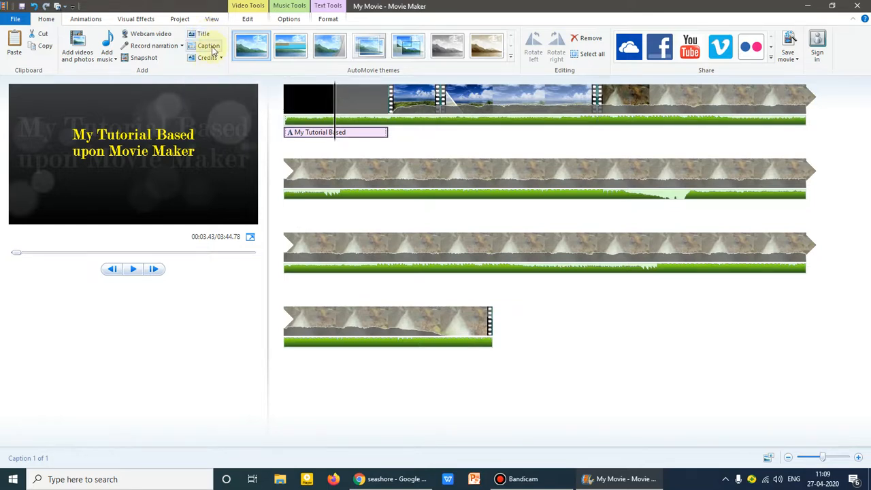
click(336, 113)
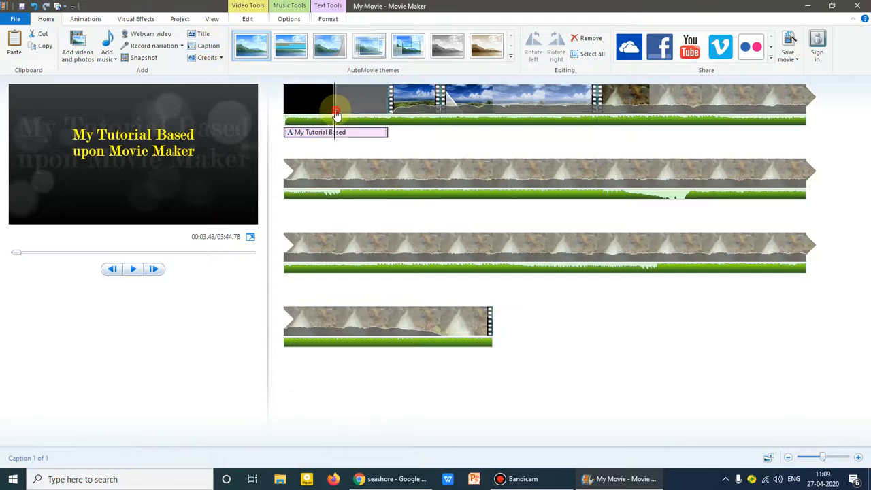
drag(336, 116, 416, 119)
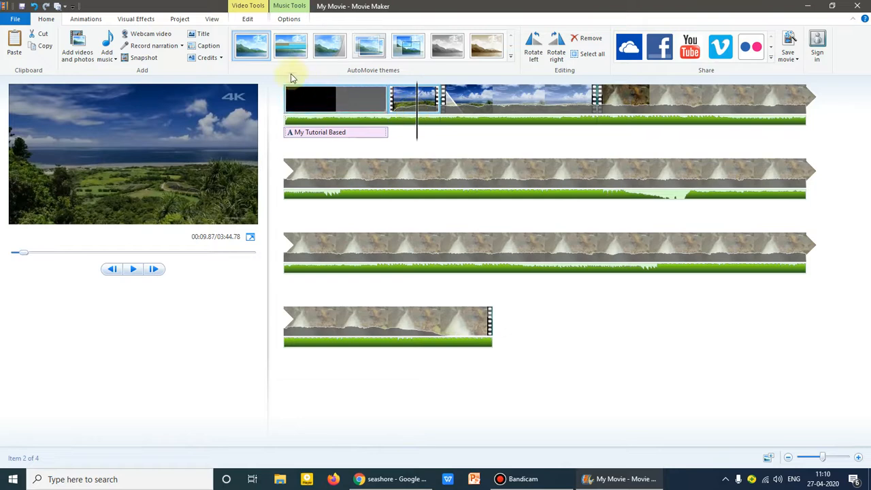
click(210, 46)
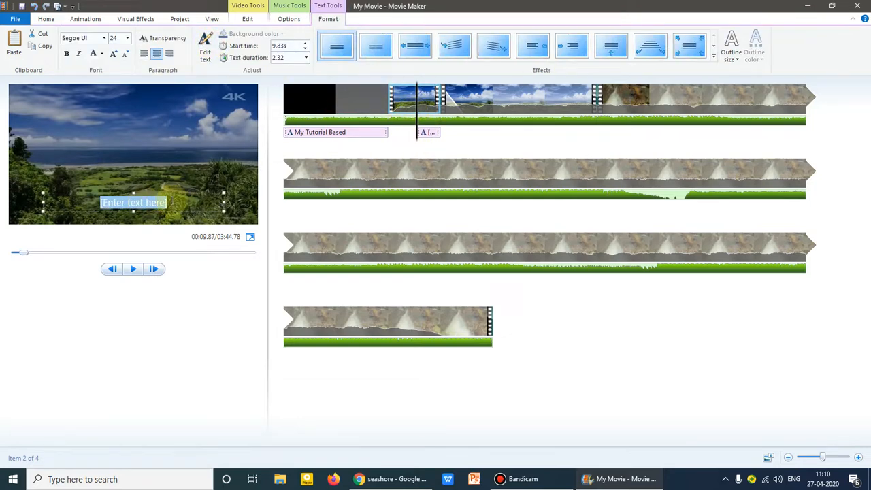
drag(169, 203, 106, 202)
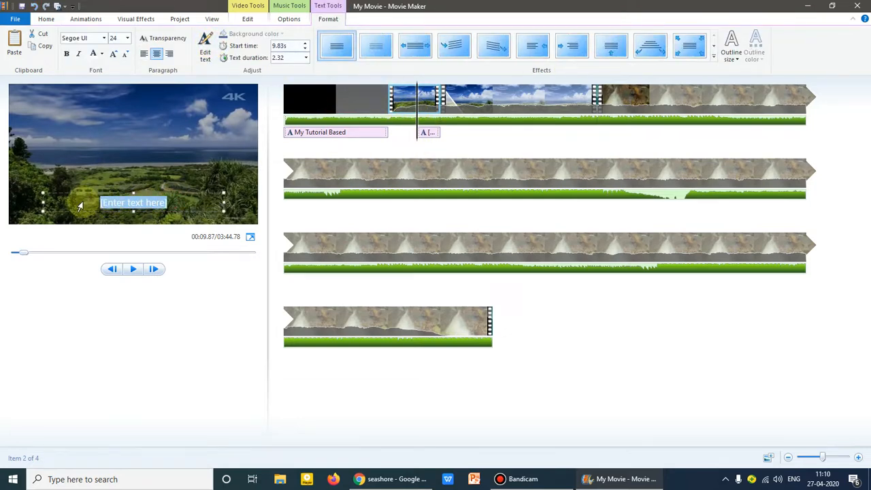
text(Clouds)
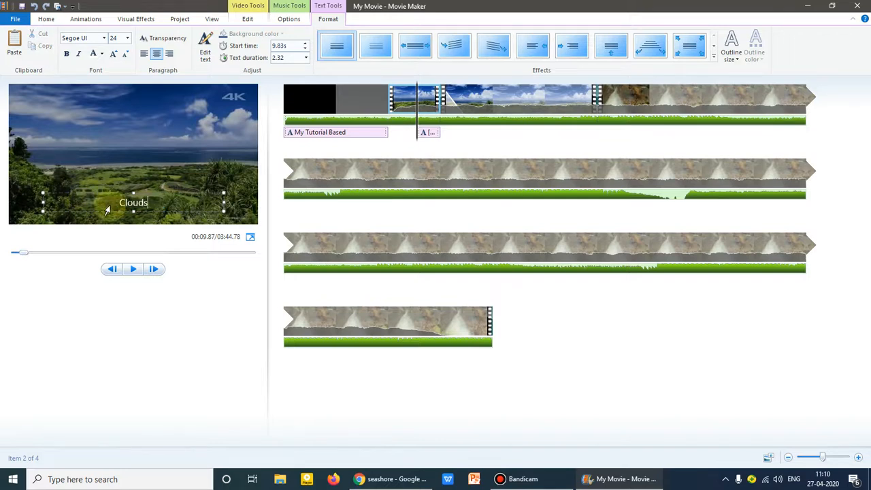
- Enlarge the "Clouds" caption to size 48, make it bold, and shift it slightly upward in the frame
drag(155, 199, 98, 202)
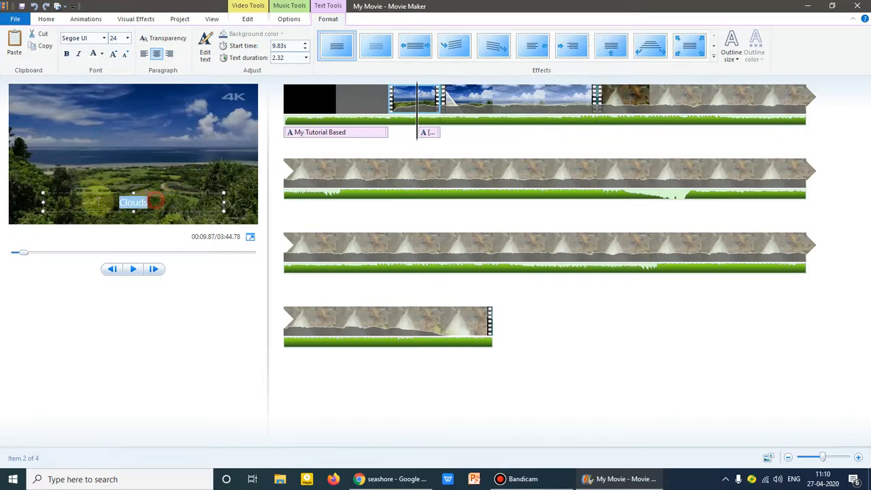
click(113, 55)
click(113, 54)
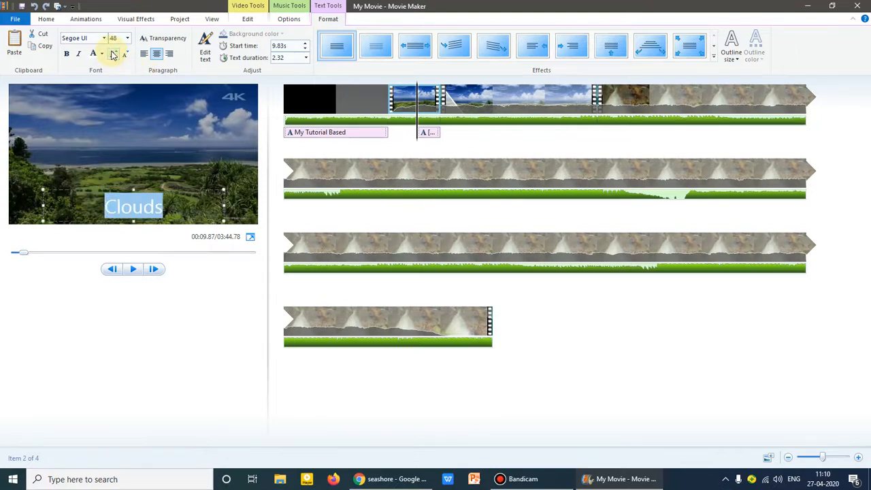
click(66, 54)
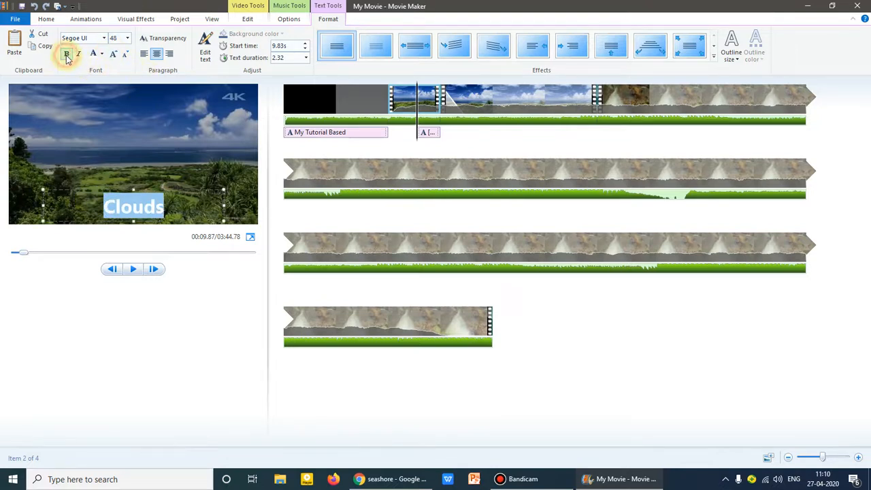
click(212, 182)
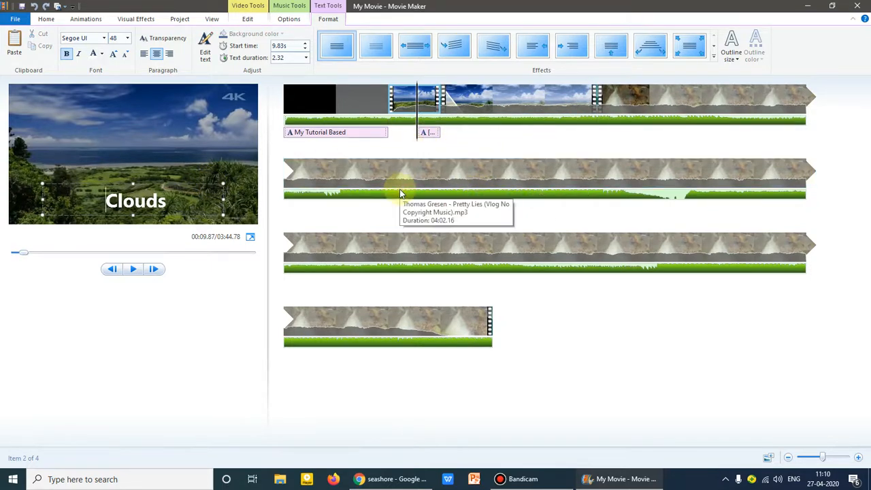
- Scrub through the "Clouds" caption's time range and apply the Scroll text effect to the caption
click(428, 106)
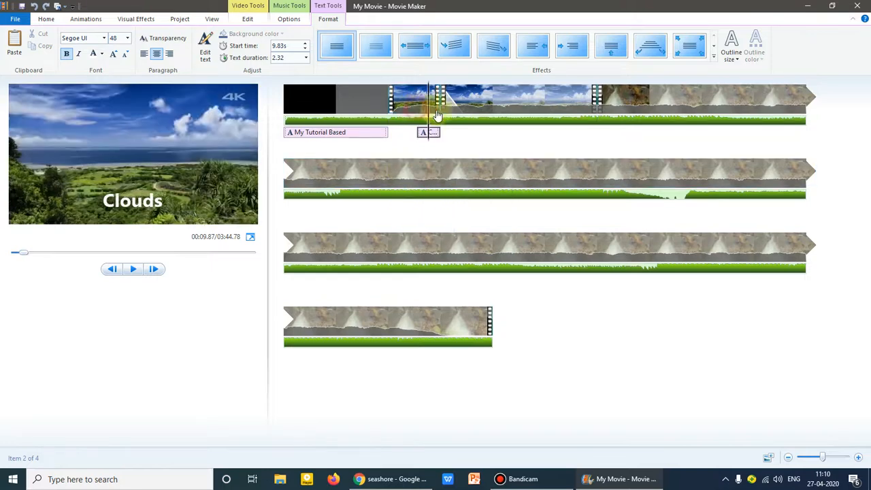
click(422, 113)
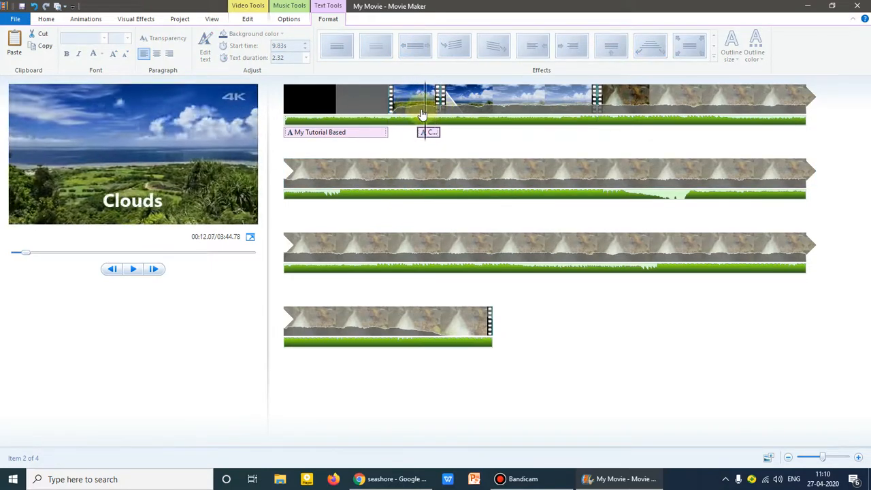
click(428, 134)
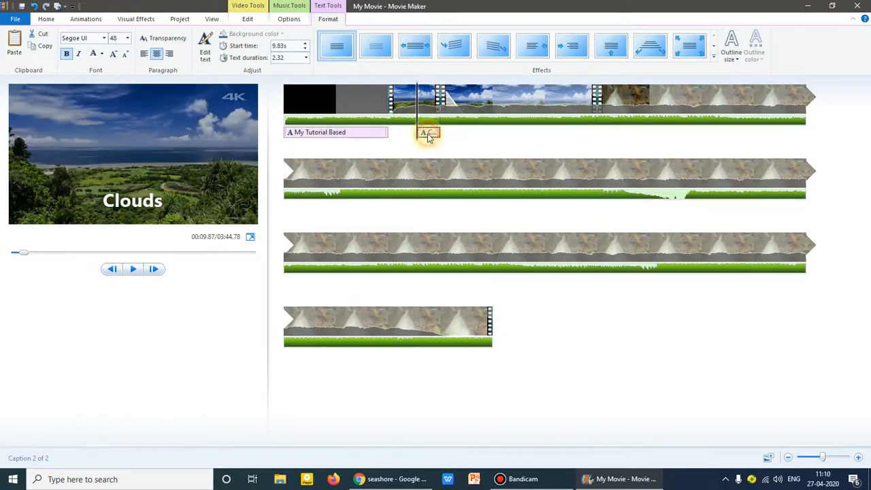
click(714, 58)
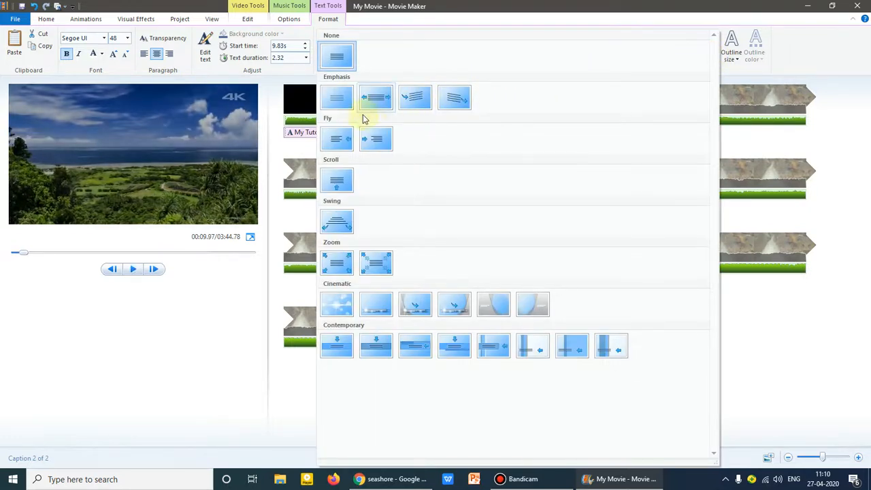
click(337, 181)
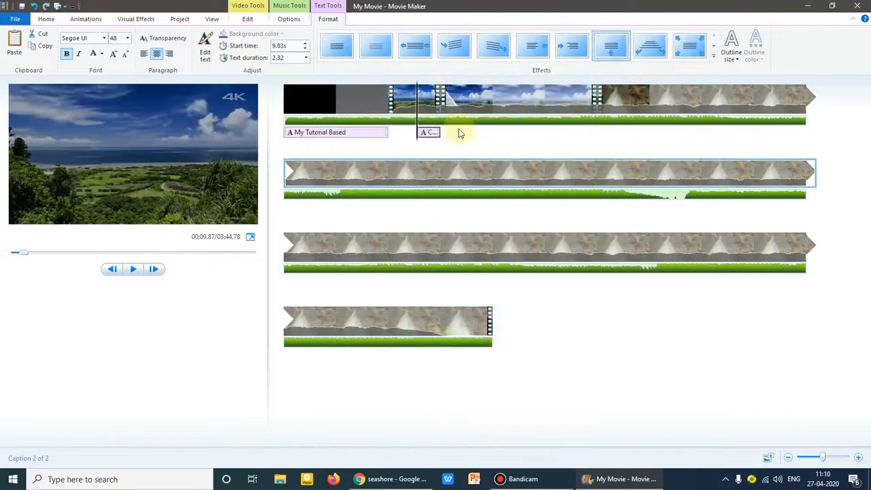
- Play the "Clouds" caption and move the playhead back over it to review its scrolling motion
key(space)
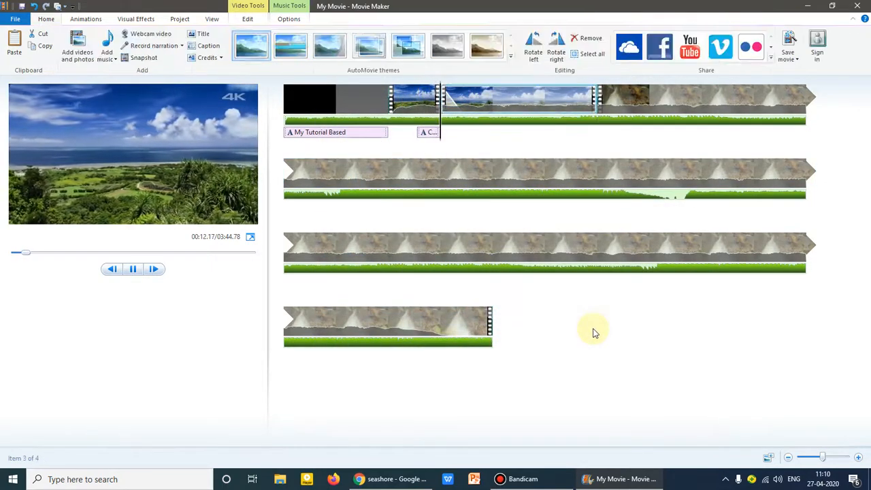
key(space)
click(420, 134)
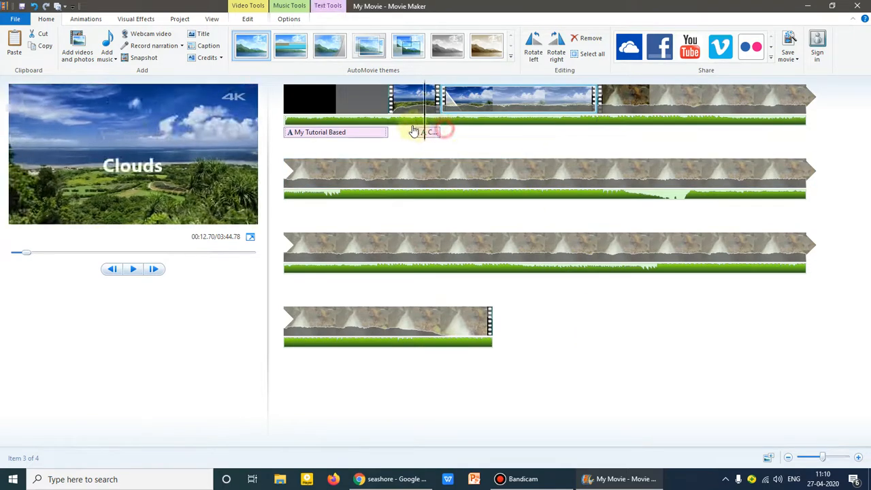
- Play the "Clouds" caption once more, and add a new caption to the third clip at about 15.27 seconds
key(space)
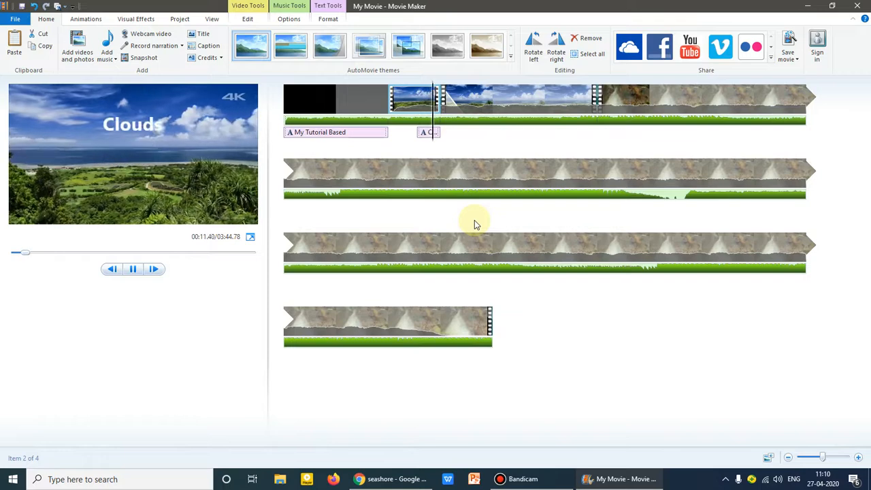
click(439, 117)
drag(439, 117, 474, 127)
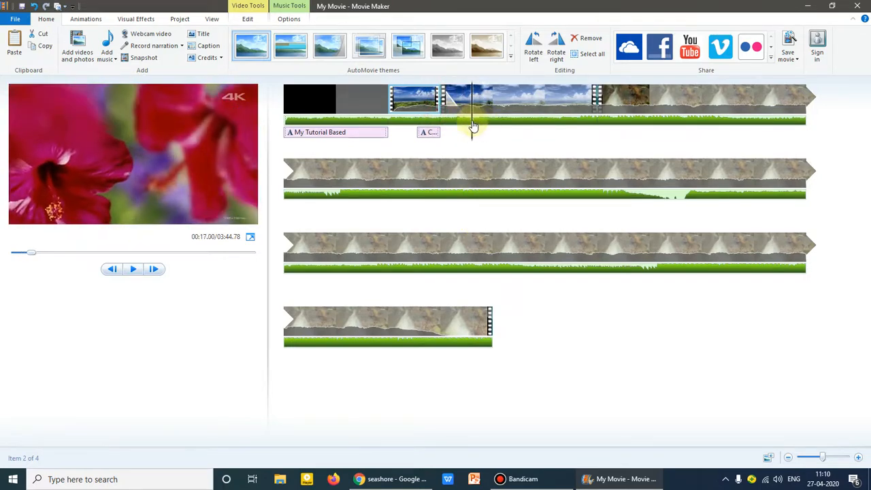
click(468, 127)
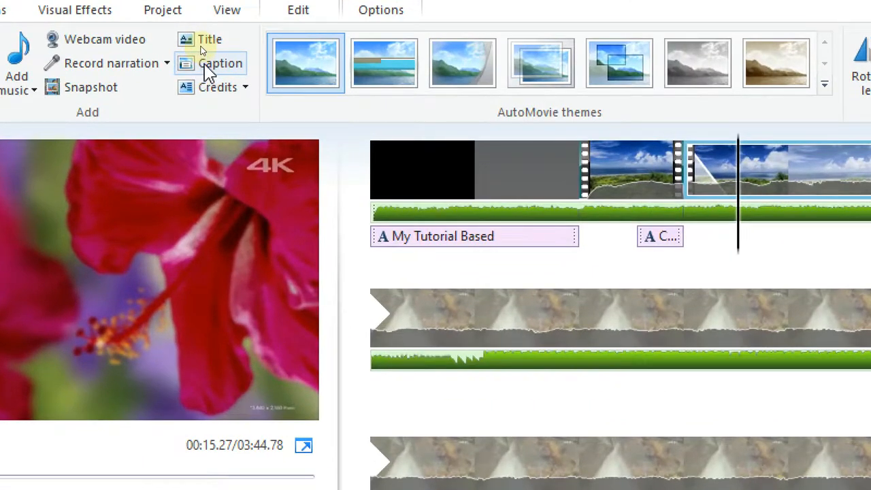
click(204, 46)
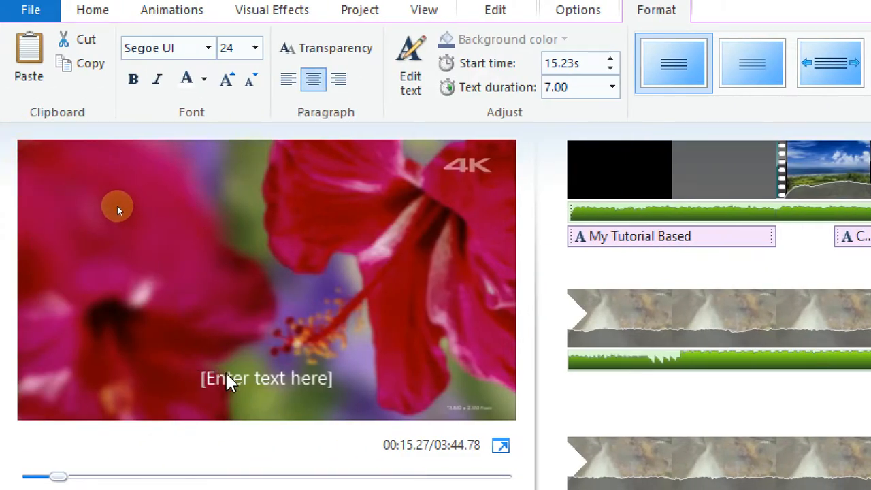
- Replace the new caption's placeholder text with "Flowers"
click(235, 379)
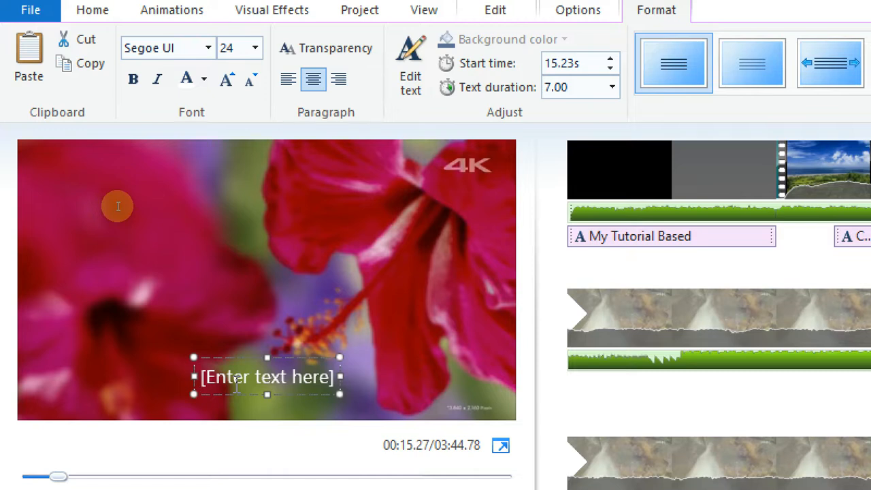
key(Delete)
key(Delete)
key(Delete)
key(Delete)
key(Delete)
key(Delete)
key(Delete)
key(Delete)
key(Delete)
key(Delete)
key(Delete)
key(Delete)
key(Delete)
key(Delete)
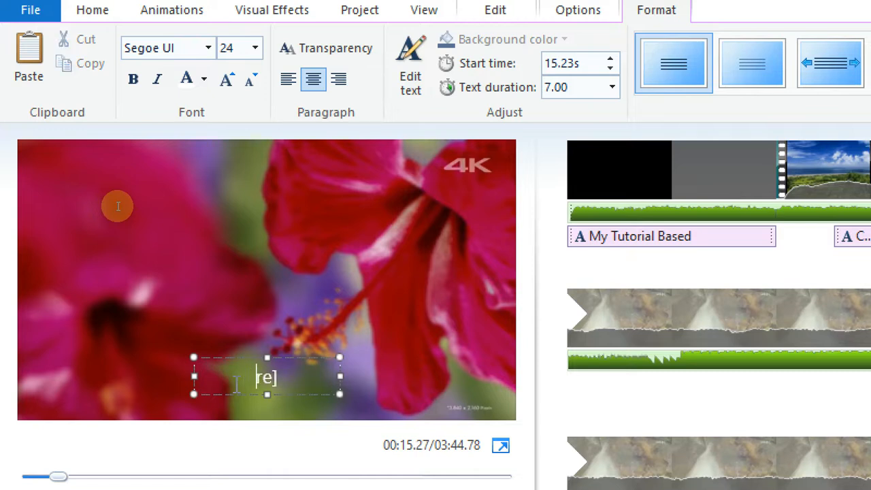
text(Fl)
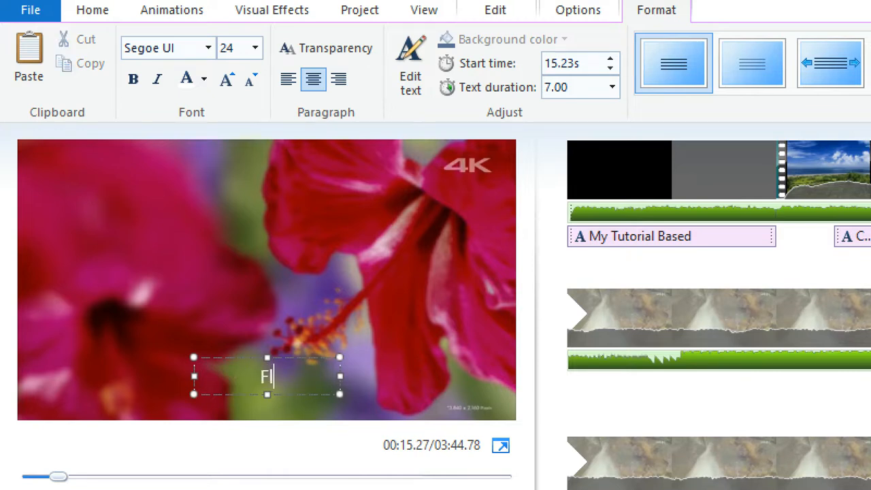
text(owers)
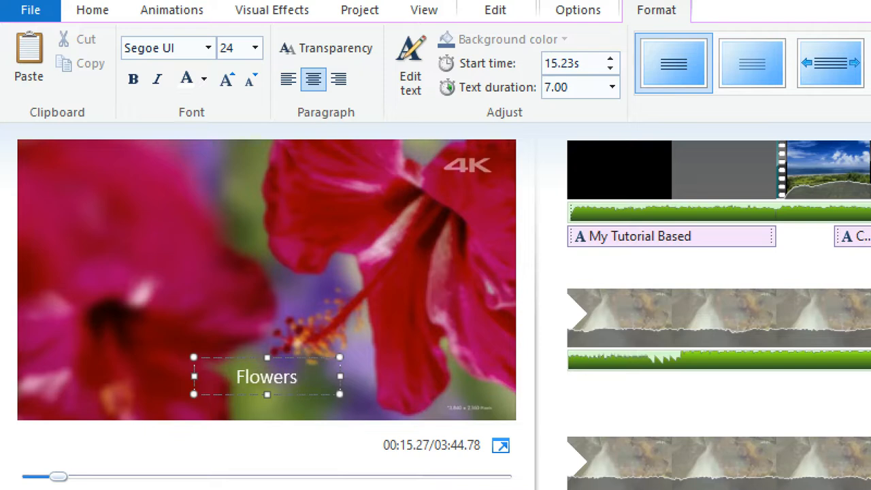
- Format the "Flowers" caption at size 48 in bold, widening its text box to fit one line and centring it low in the frame
double_click(293, 376)
click(232, 85)
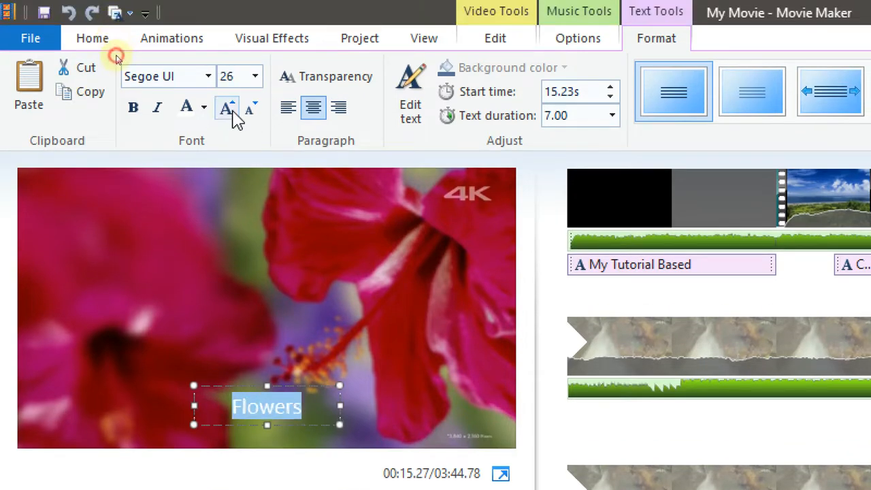
click(232, 85)
click(234, 117)
click(234, 117)
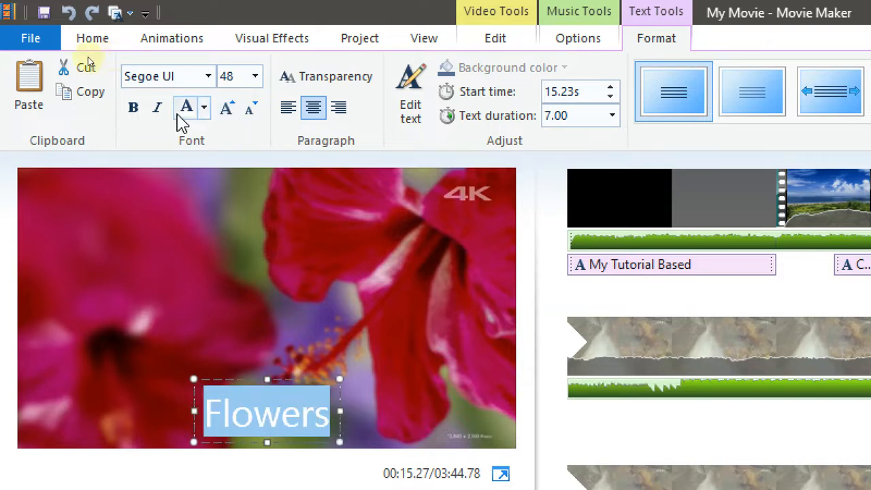
click(134, 115)
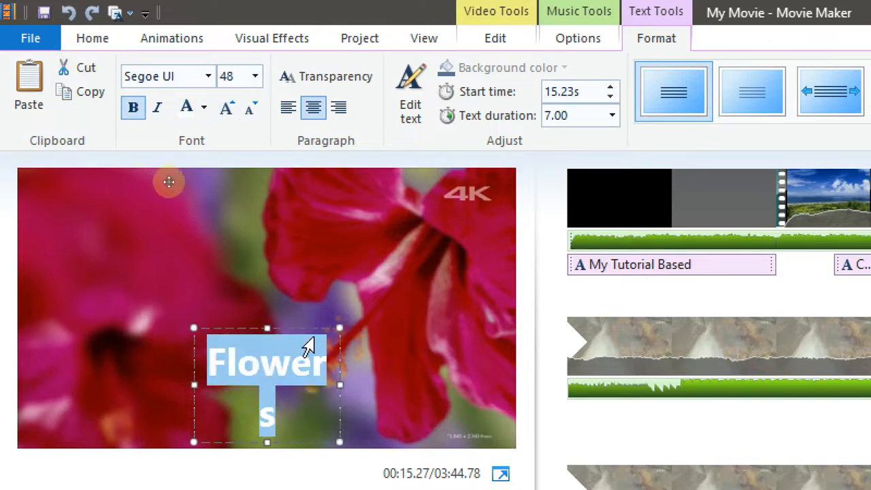
drag(343, 382, 384, 381)
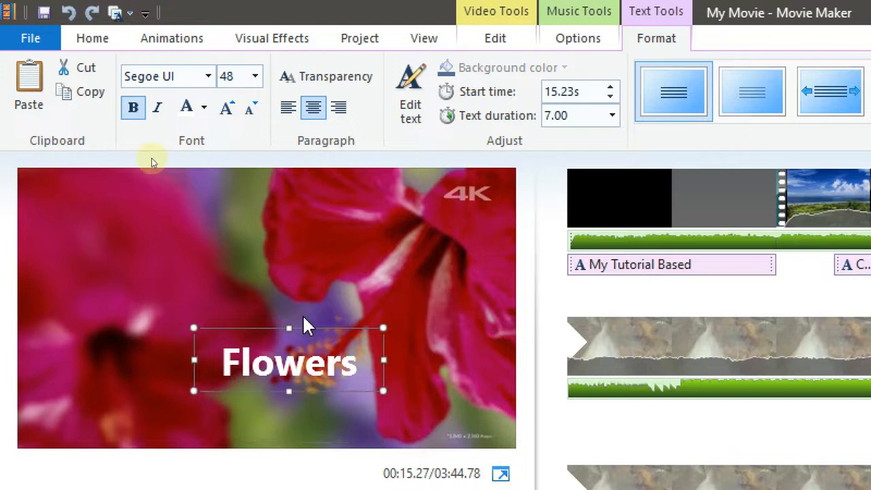
drag(311, 327, 295, 351)
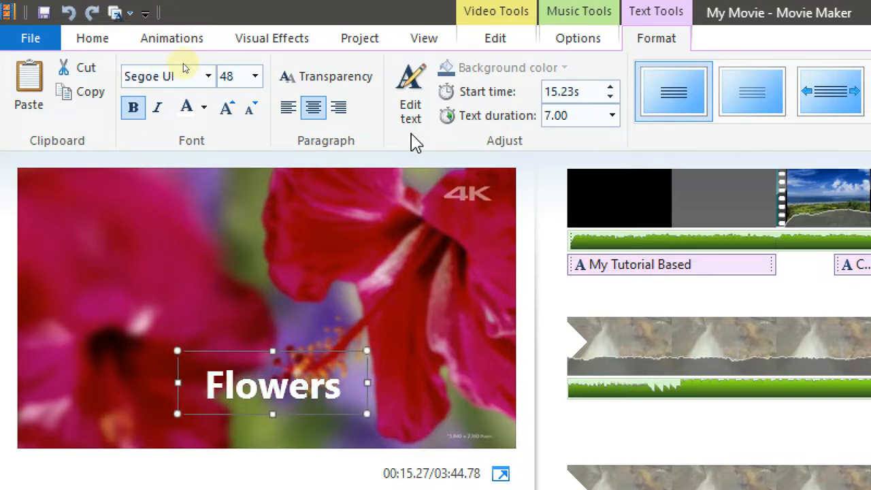
- Colour the "Flowers" caption text red and give it a medium yellow outline
click(208, 111)
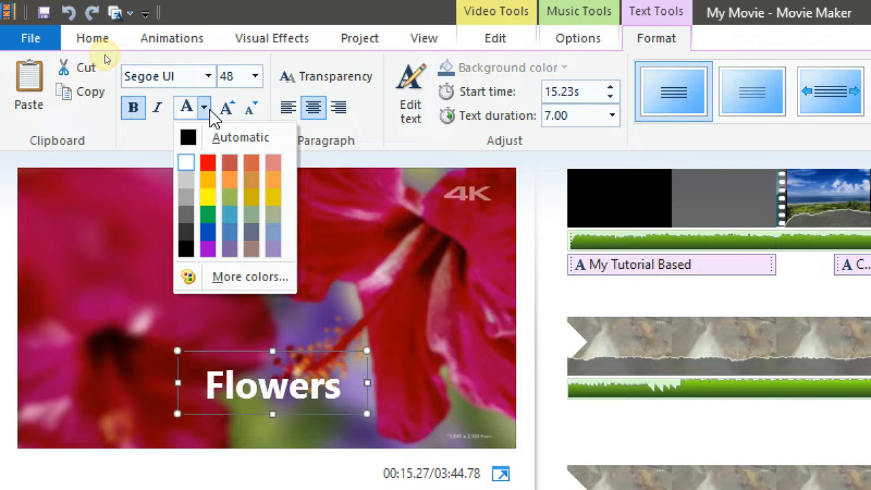
click(210, 170)
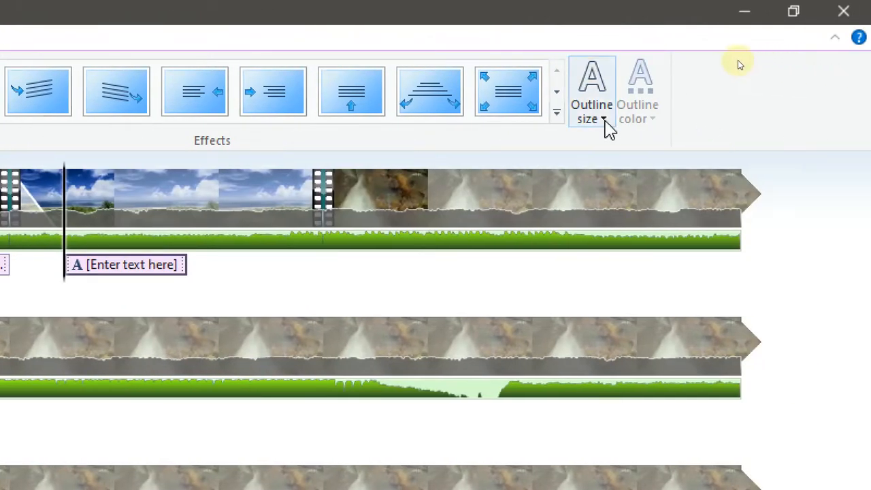
click(605, 122)
click(608, 238)
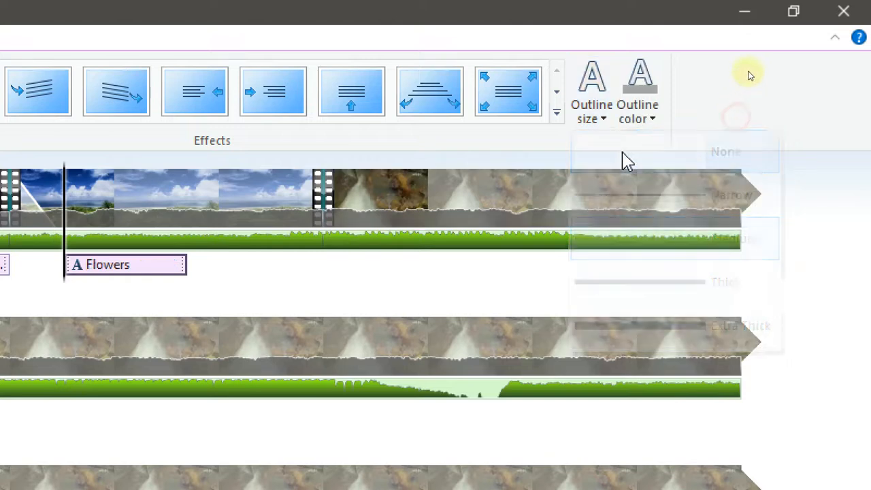
click(652, 126)
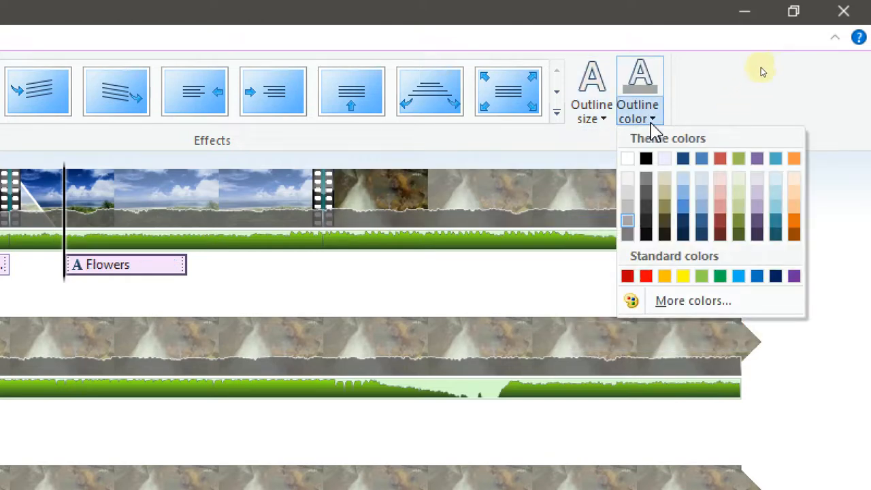
click(682, 280)
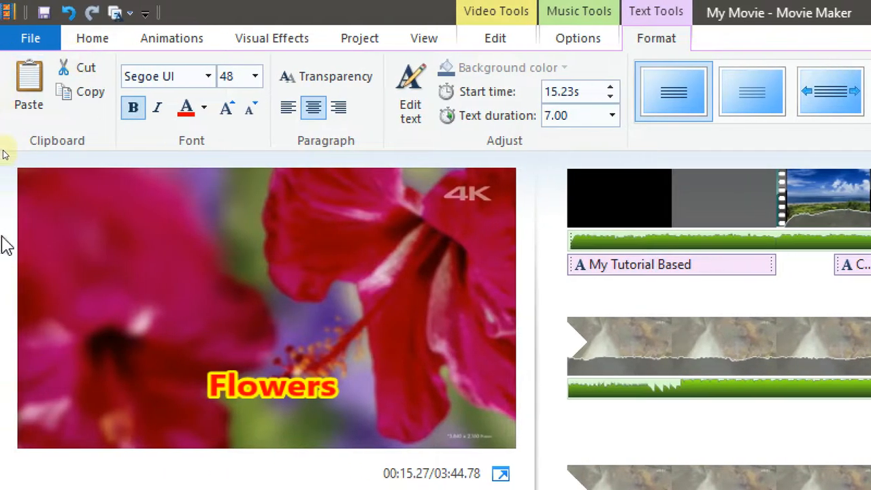
click(657, 344)
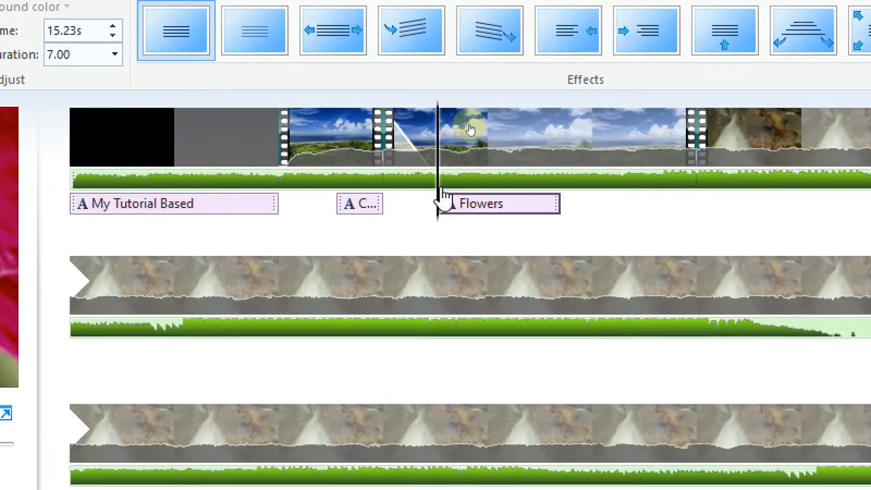
- Apply the second Cinematic text effect to the "Flowers" caption
drag(443, 191, 467, 193)
click(471, 204)
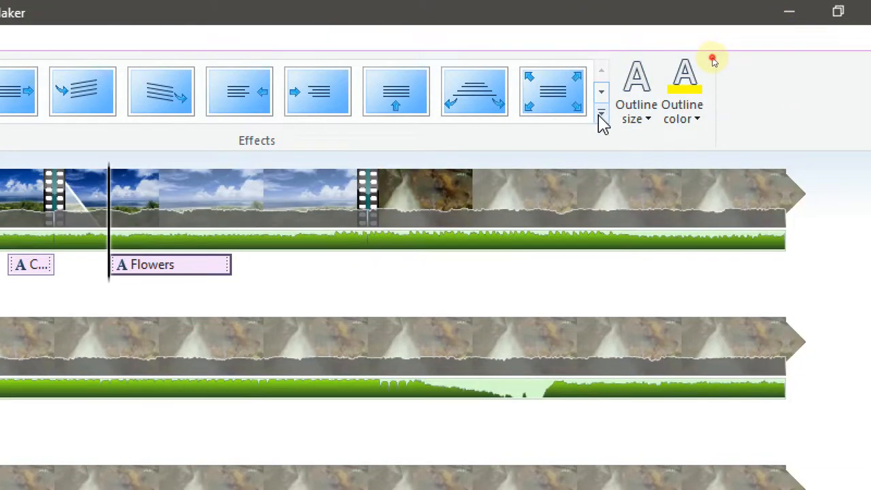
click(601, 112)
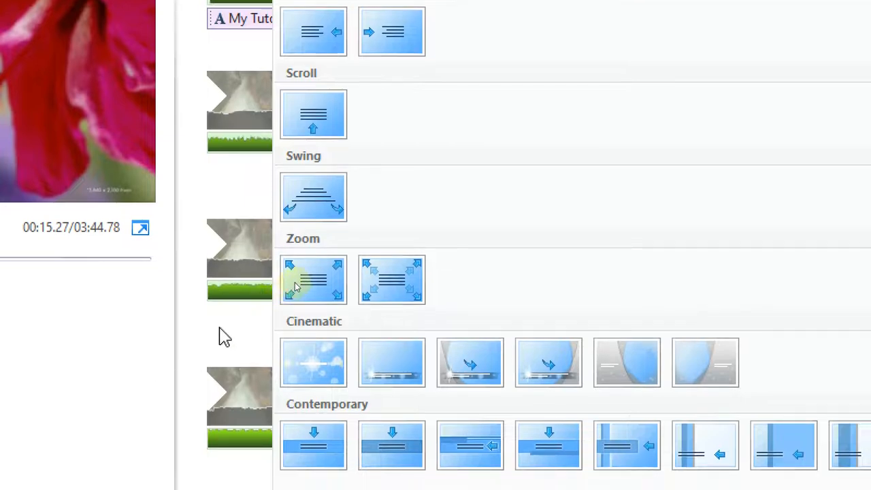
click(386, 378)
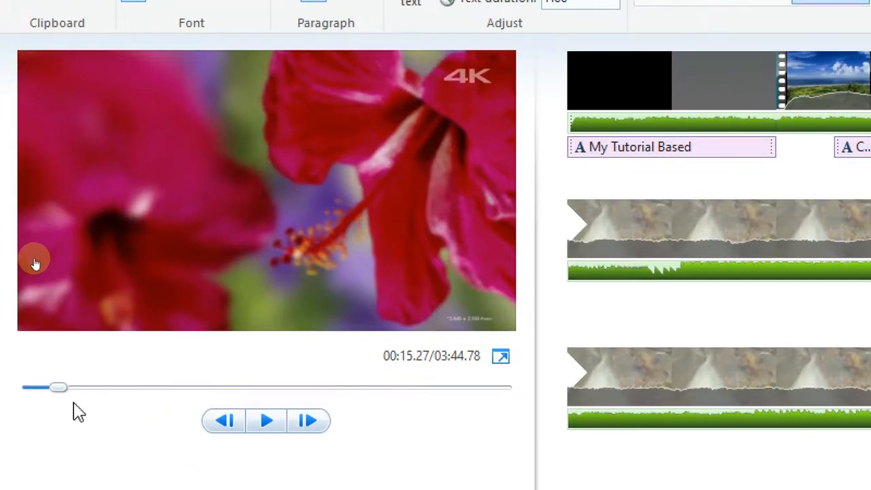
- Play the movie from the start of the "Flowers" caption to review its cinematic animation
drag(59, 444, 37, 444)
drag(38, 393, 60, 395)
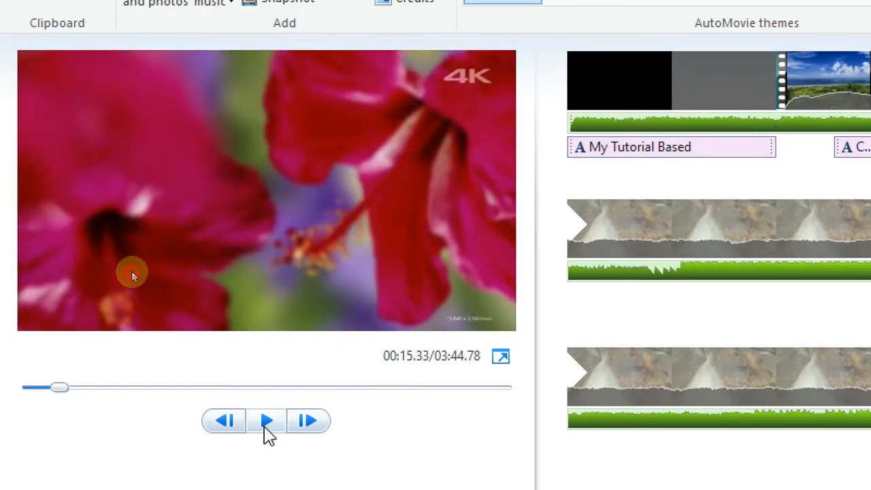
click(267, 428)
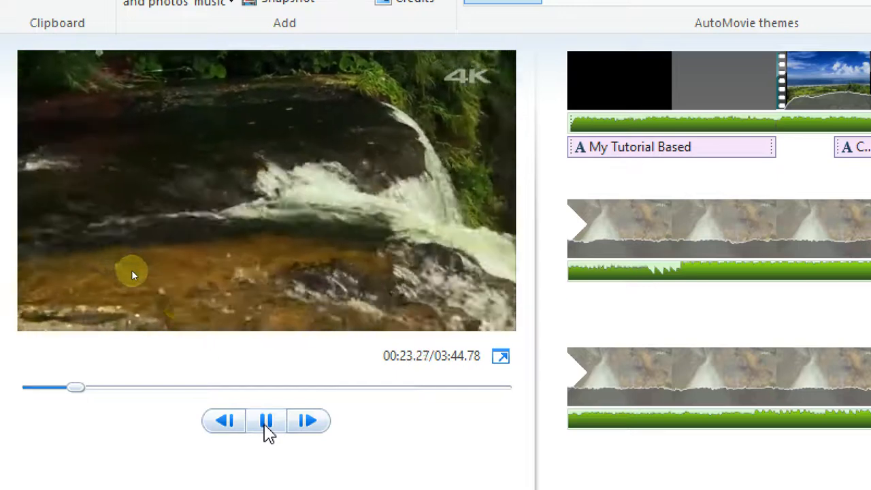
click(267, 430)
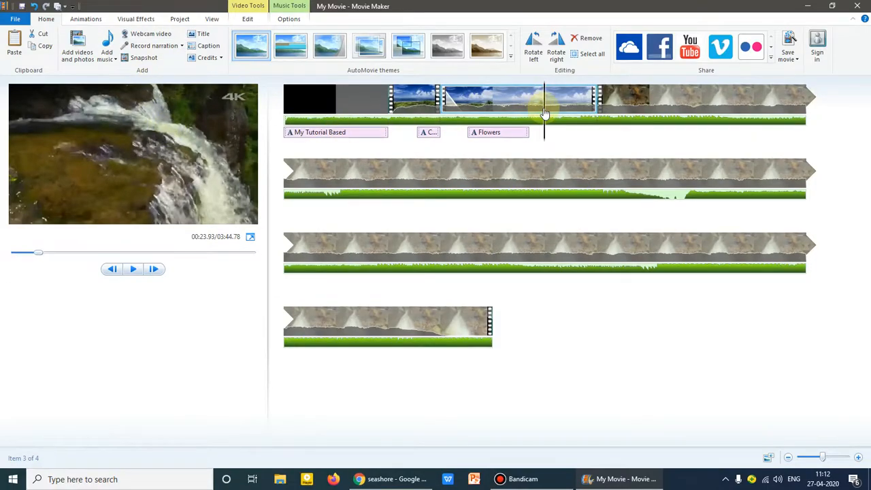
- Move the playhead to the end of the last clip and add a credits screen there
click(388, 330)
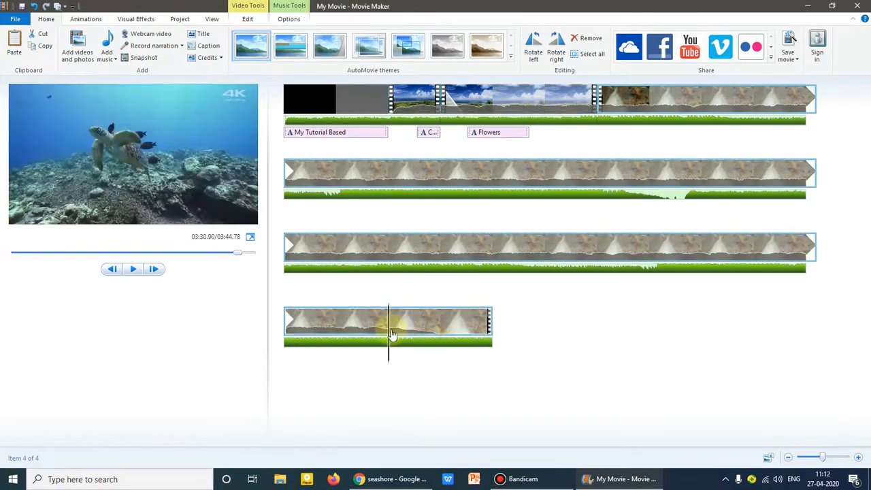
click(420, 334)
drag(444, 336, 497, 339)
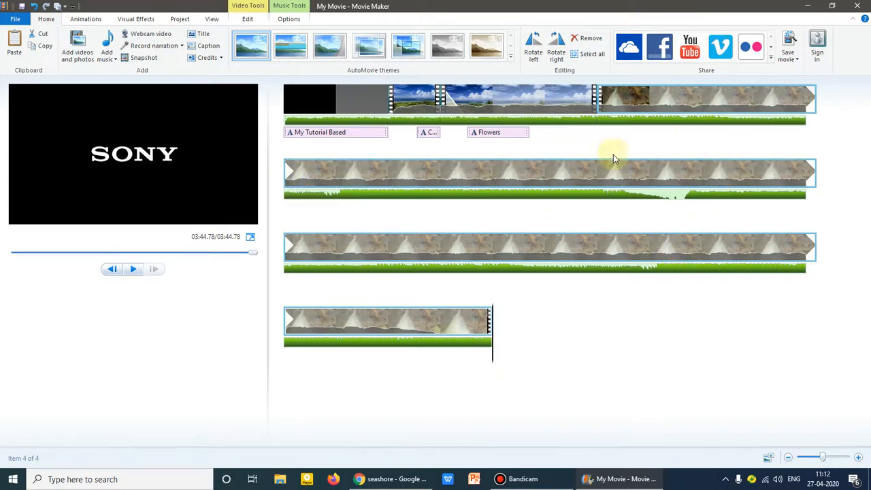
mouse_move(492, 336)
mouse_down()
mouse_move(447, 339)
mouse_move(488, 334)
mouse_move(467, 346)
mouse_move(494, 339)
mouse_move(480, 334)
mouse_move(495, 337)
mouse_up()
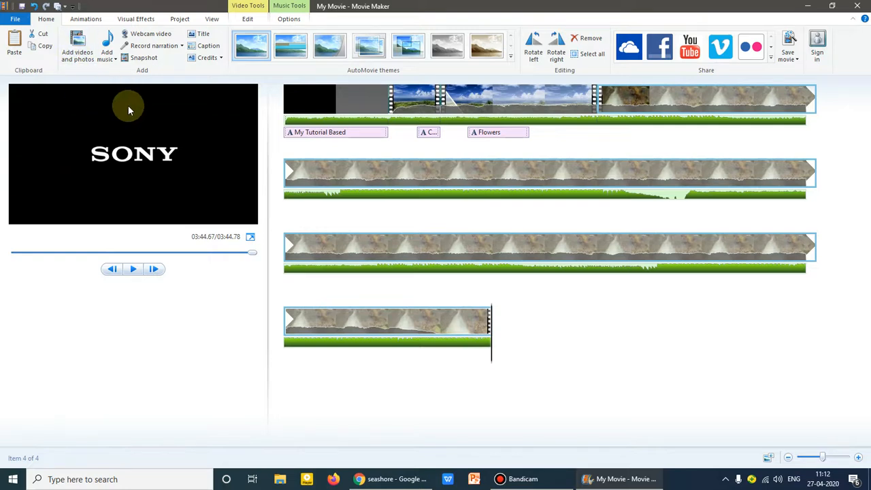
click(207, 58)
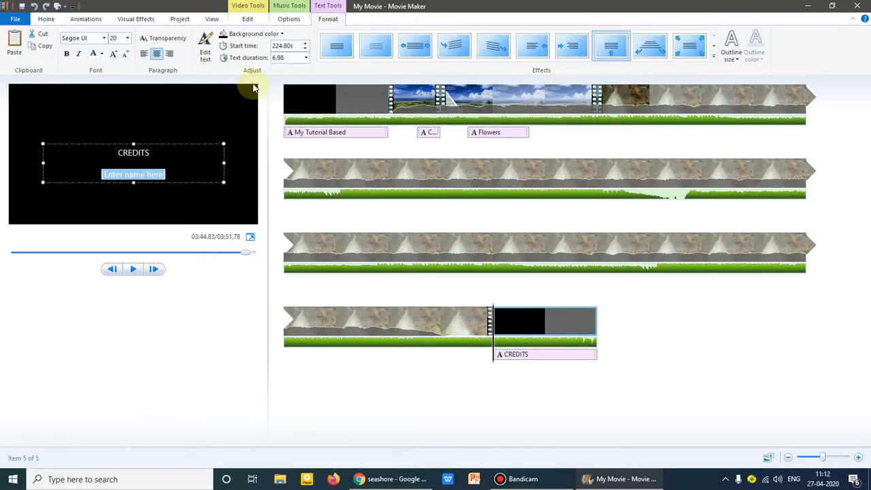
- Preview the credits and replace the name placeholder with the lines "Producer - xxx", "Writer - yyy" and "Cameraman - xyz"
mouse_move(514, 329)
mouse_down()
mouse_move(575, 337)
mouse_move(519, 329)
mouse_up()
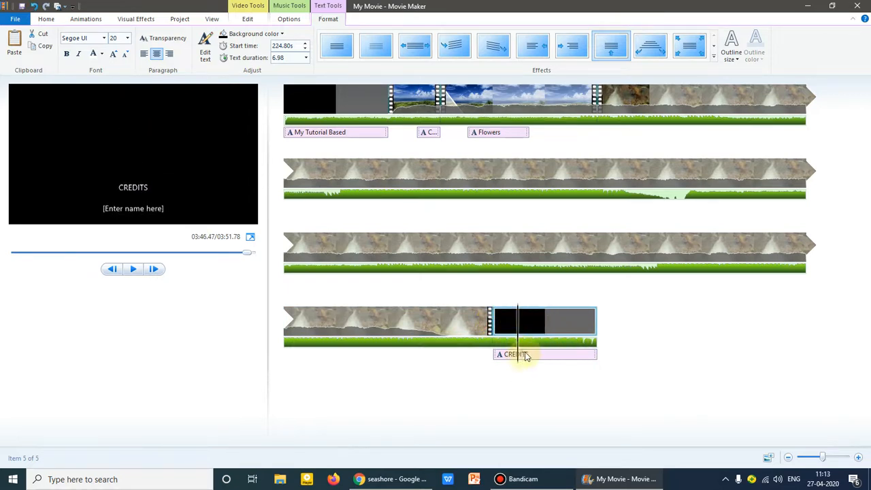
click(519, 354)
click(512, 359)
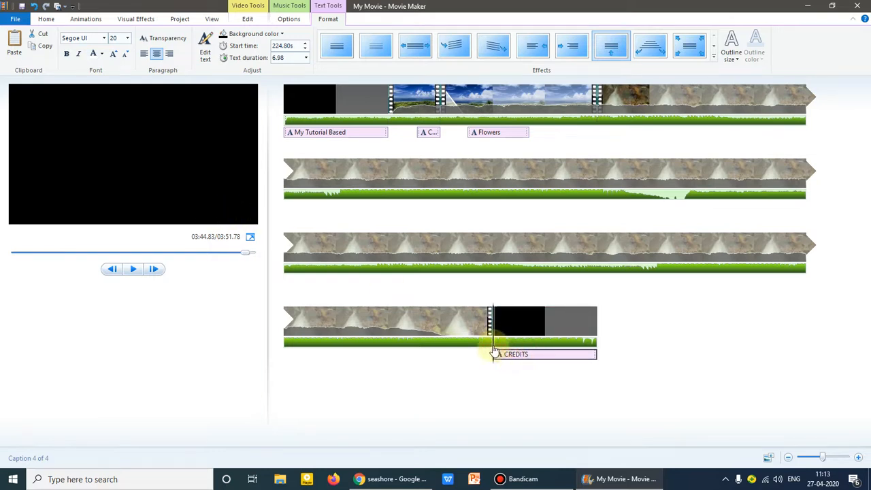
click(521, 352)
click(139, 180)
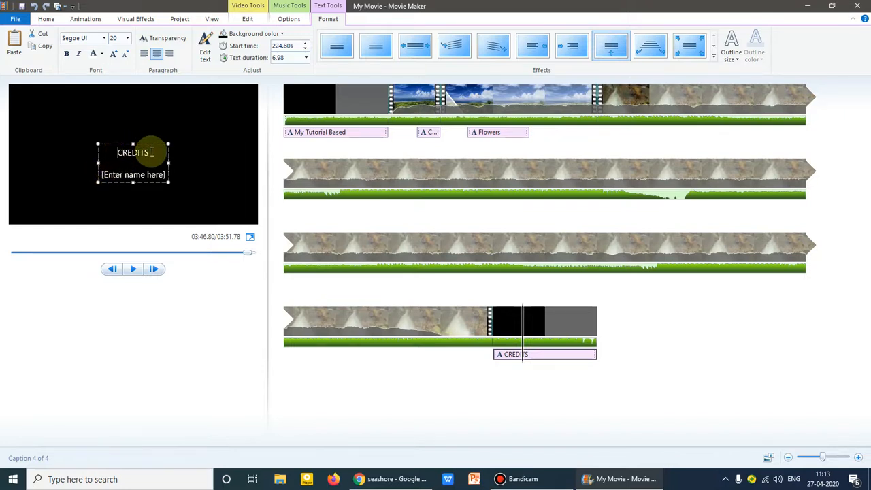
drag(101, 175, 165, 175)
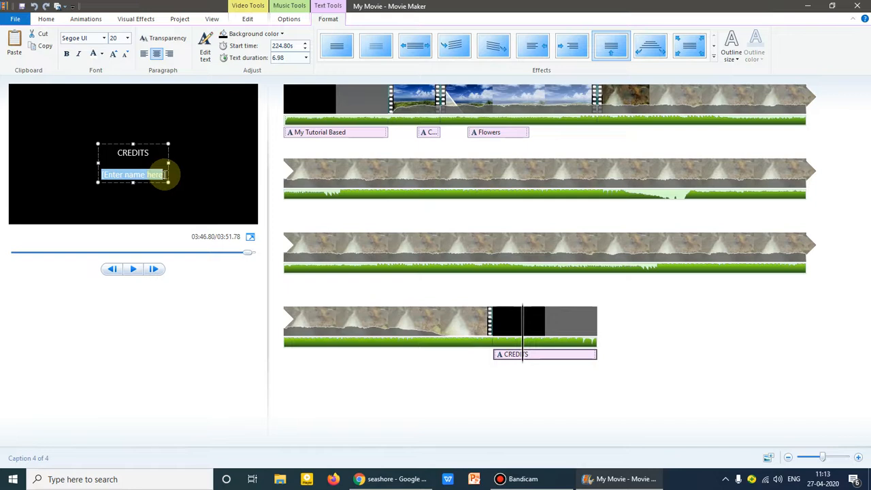
key(BackSpace)
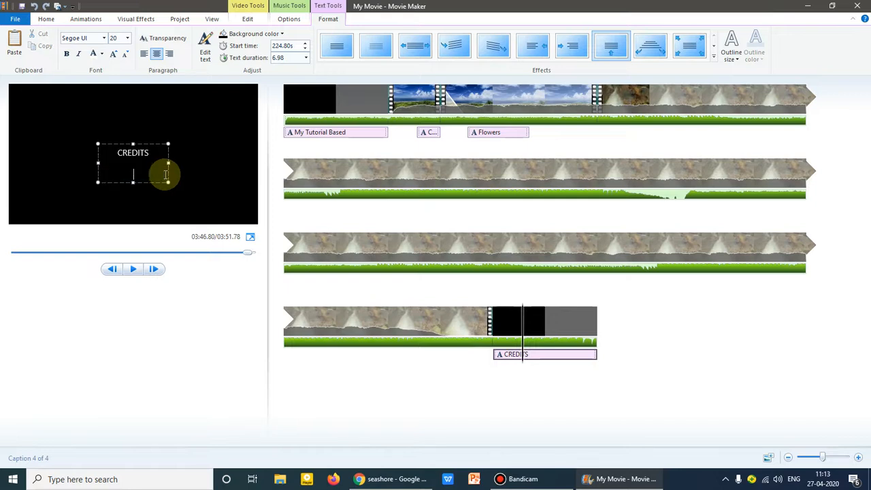
text(Producer - xxx)
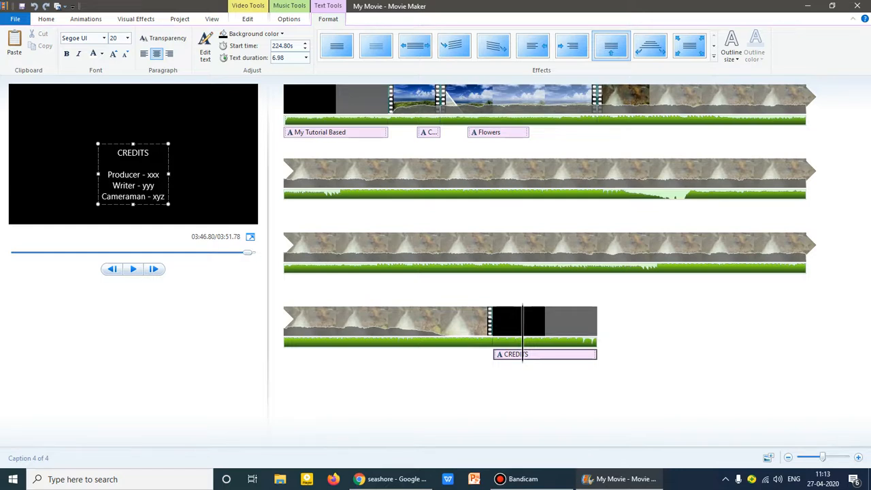
- Format the text of the credits screen in red and bold
click(115, 156)
drag(116, 154, 143, 152)
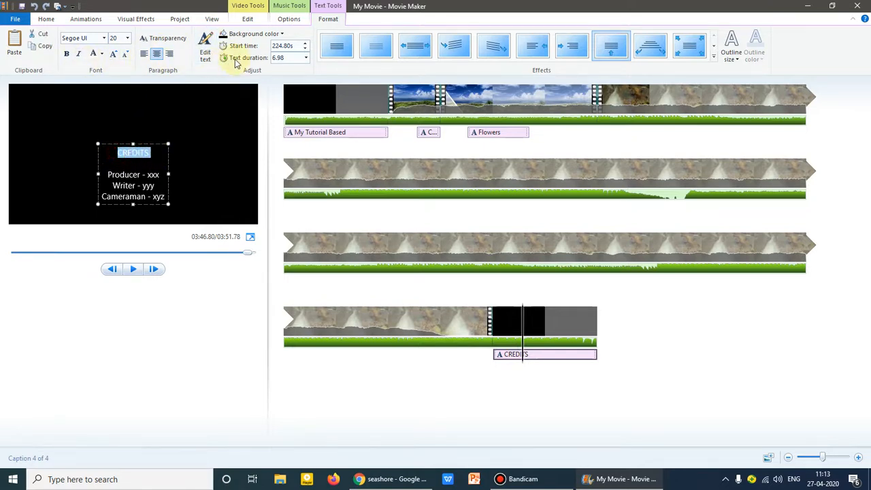
click(102, 54)
click(104, 81)
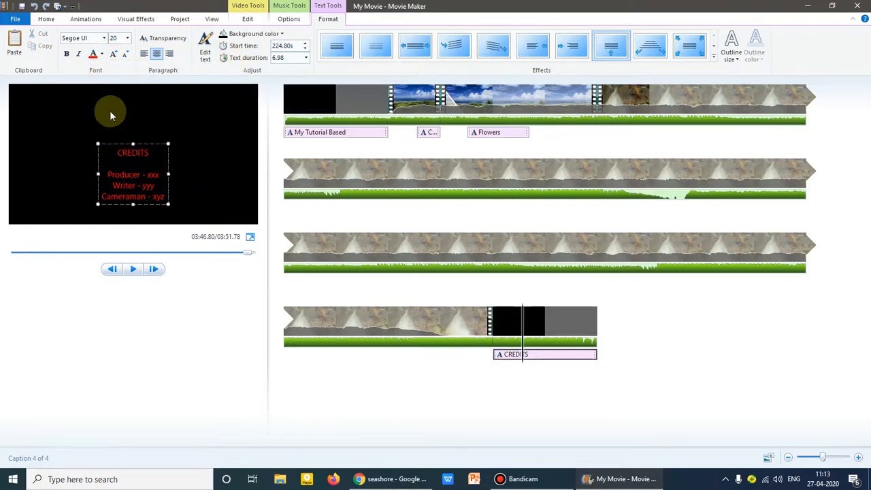
click(67, 54)
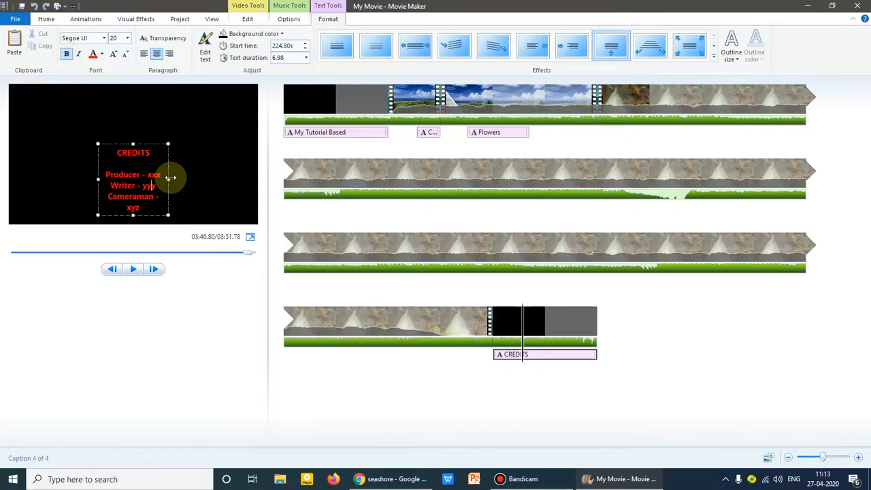
- Widen the credits text box, place it higher in the frame and enlarge its font to size 28
drag(171, 175, 209, 177)
drag(156, 144, 119, 120)
click(114, 55)
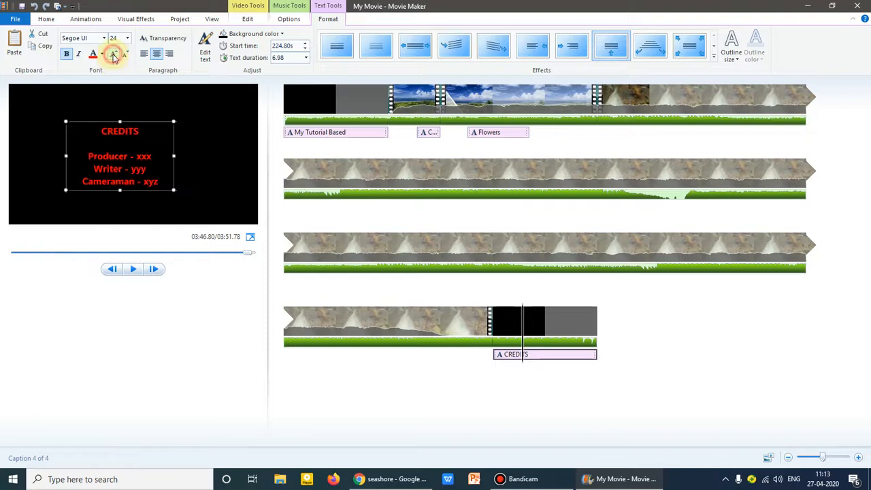
click(114, 55)
click(114, 55)
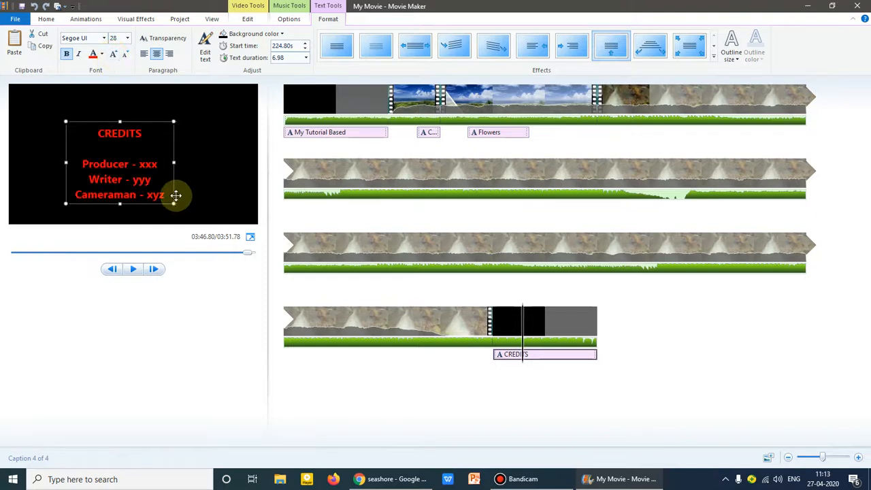
click(226, 176)
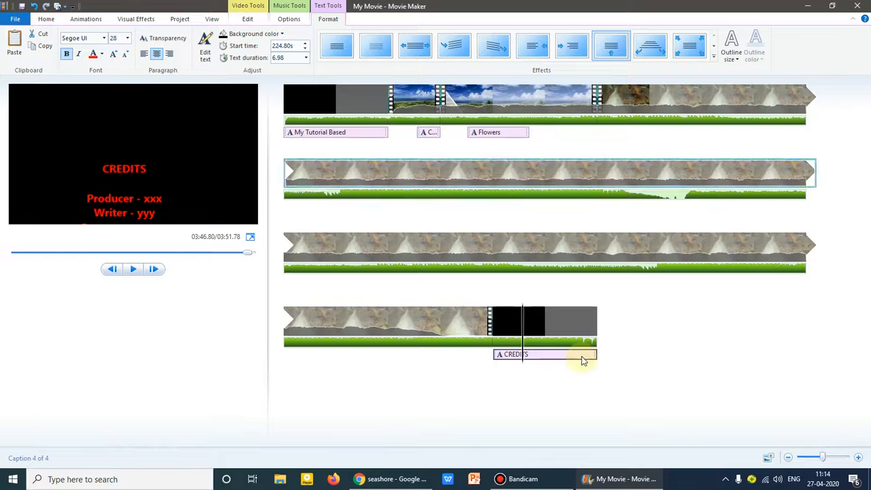
- Split the last video clip at 03:41.10, just before the SONY logo, and delete the remainder preceding the credits
drag(523, 332, 464, 331)
click(486, 329)
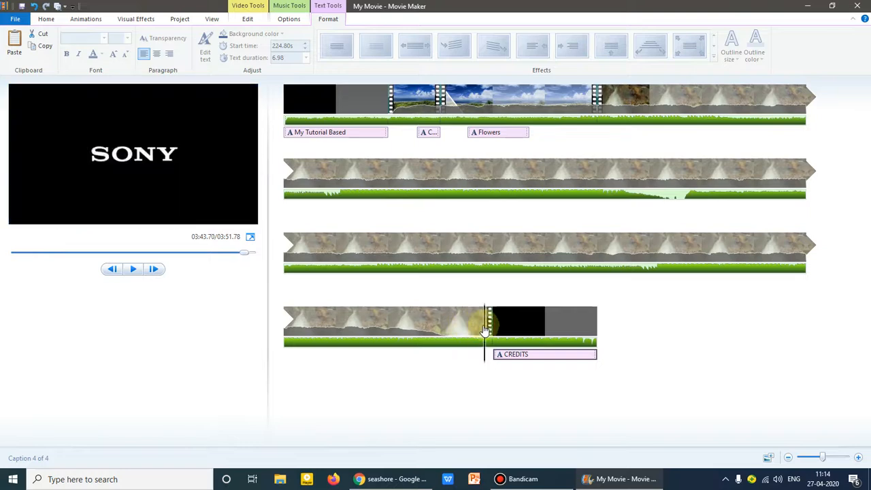
click(466, 330)
click(489, 329)
drag(489, 329, 466, 330)
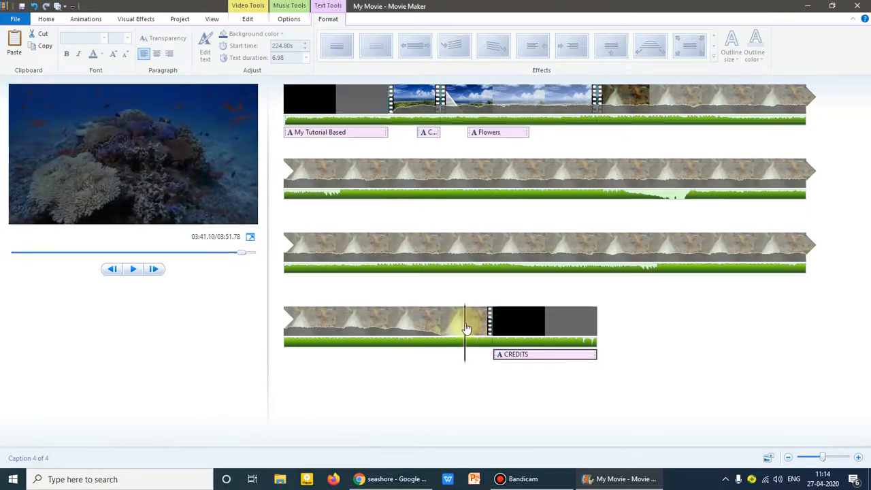
click(466, 329)
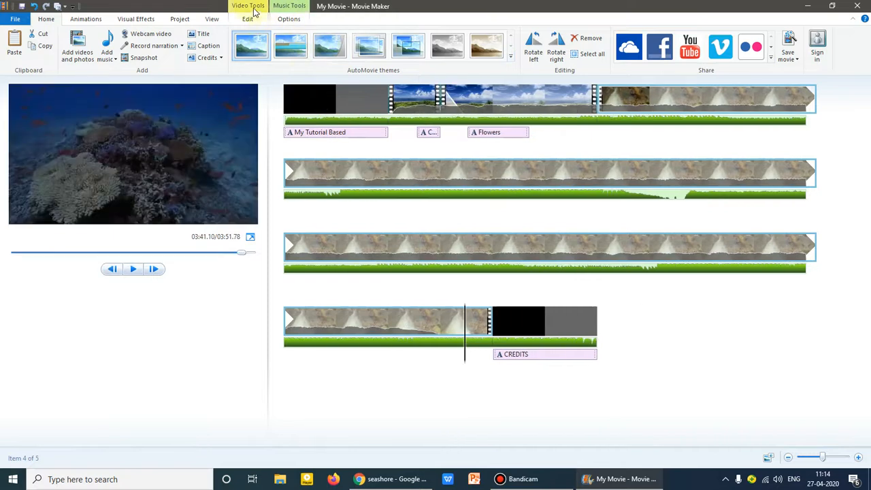
click(249, 8)
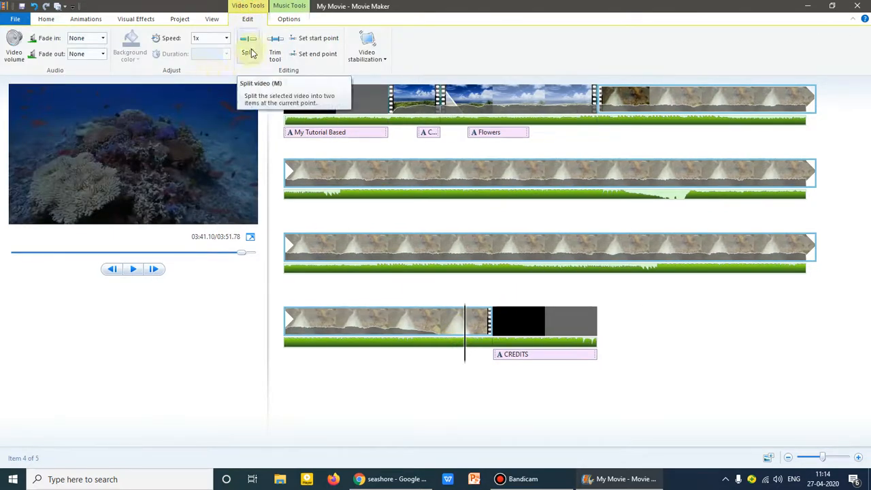
click(249, 52)
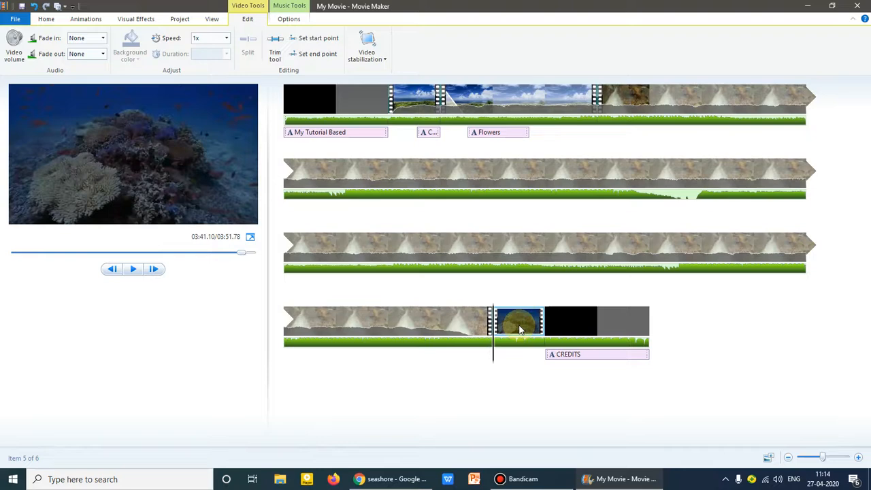
key(Delete)
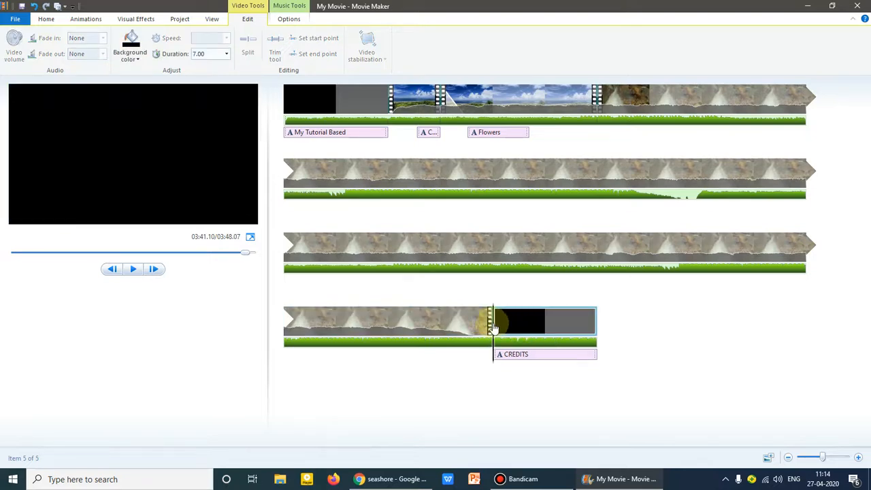
- Scrub through the credits screen to check how its scrolling text appears after the last clip
mouse_move(510, 337)
mouse_down()
mouse_move(562, 334)
mouse_move(495, 331)
mouse_move(593, 334)
mouse_move(488, 334)
mouse_move(601, 336)
mouse_move(507, 339)
mouse_move(568, 339)
mouse_move(486, 327)
mouse_move(521, 334)
mouse_up()
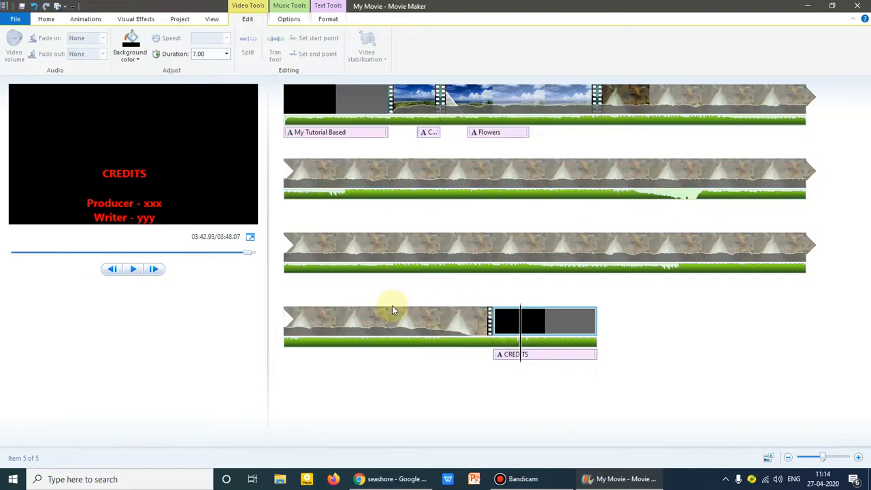
click(45, 18)
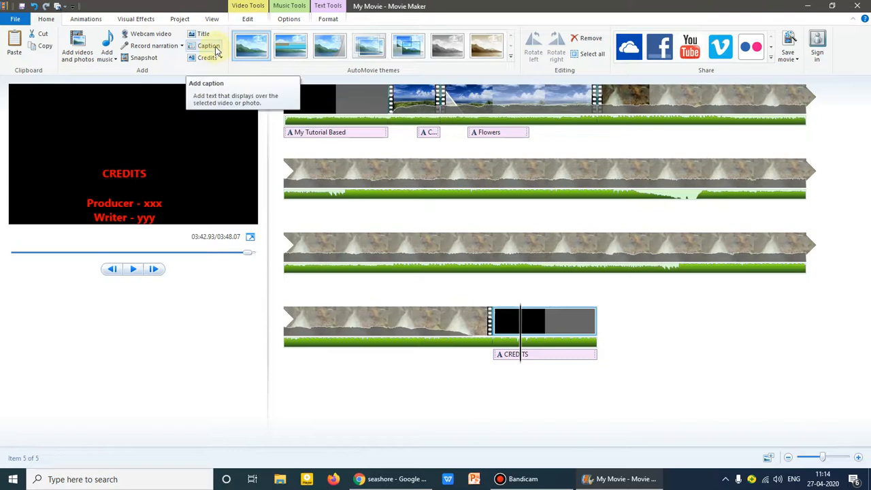
click(481, 327)
drag(496, 330, 521, 344)
- Apply the Swing text effect to the credits caption and play its animation
click(530, 356)
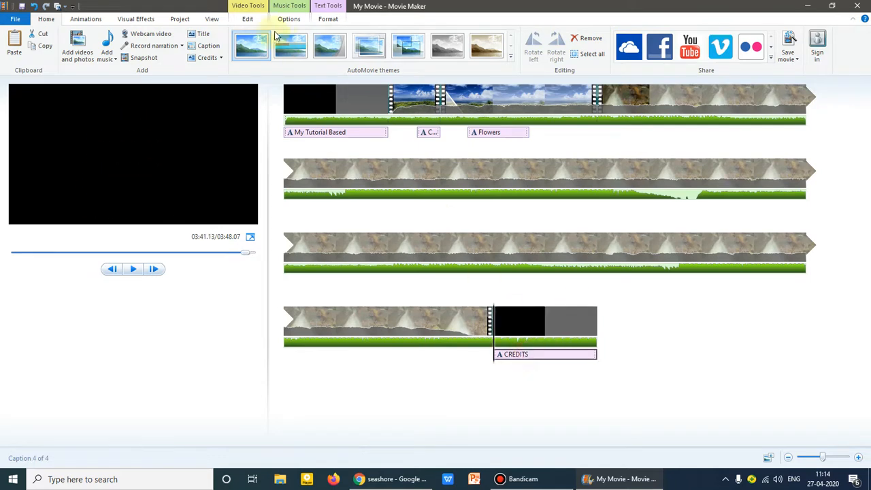
click(86, 19)
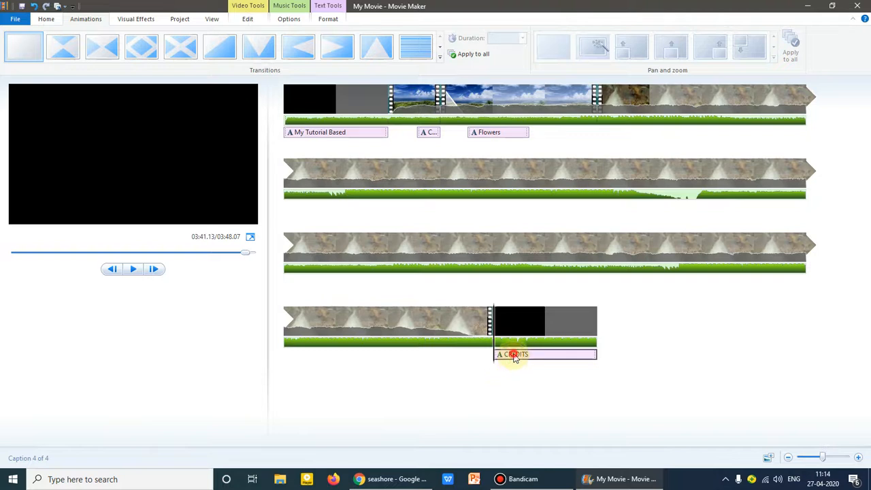
click(329, 19)
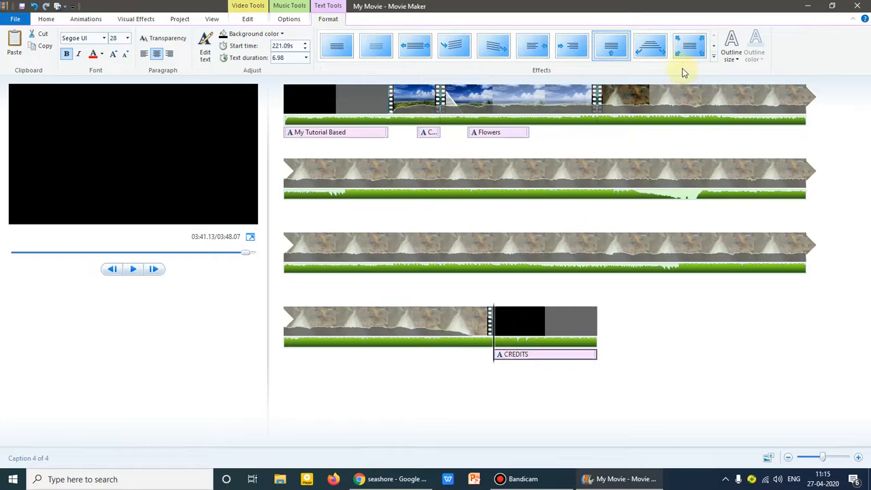
click(713, 60)
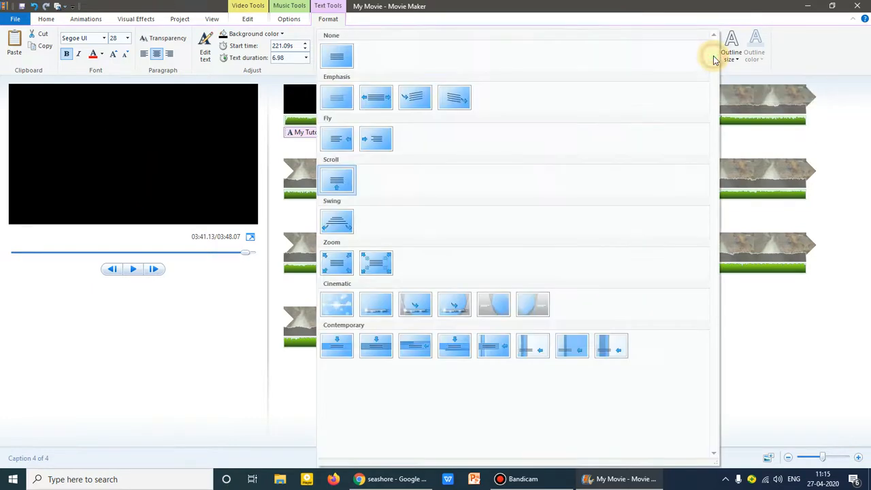
click(334, 226)
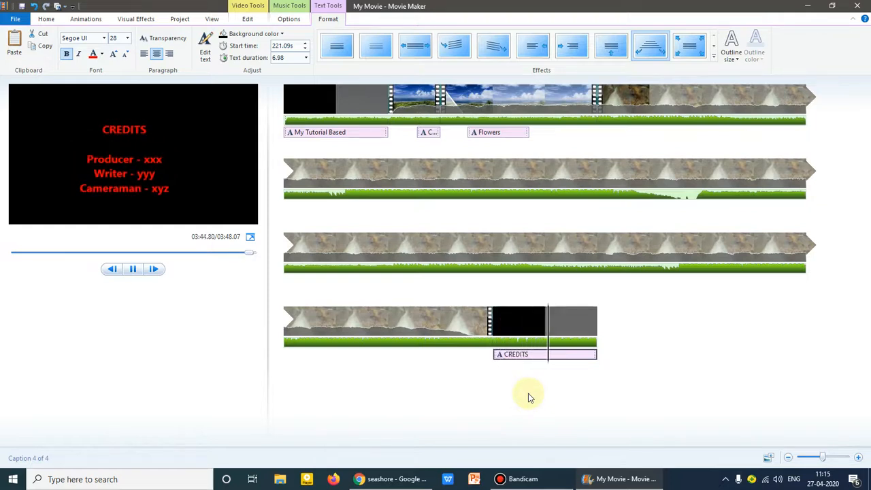
key(space)
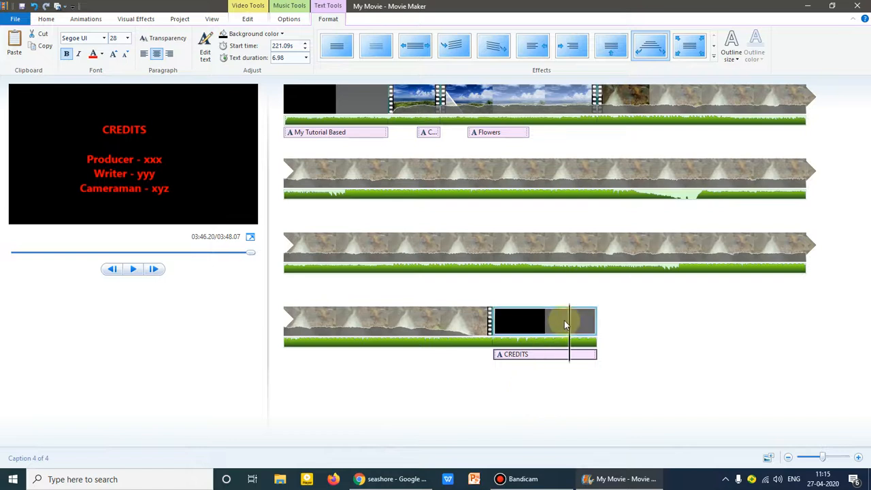
- Scrub through the second half of the credits screen to review the text up to 03:47.00
drag(574, 331, 554, 338)
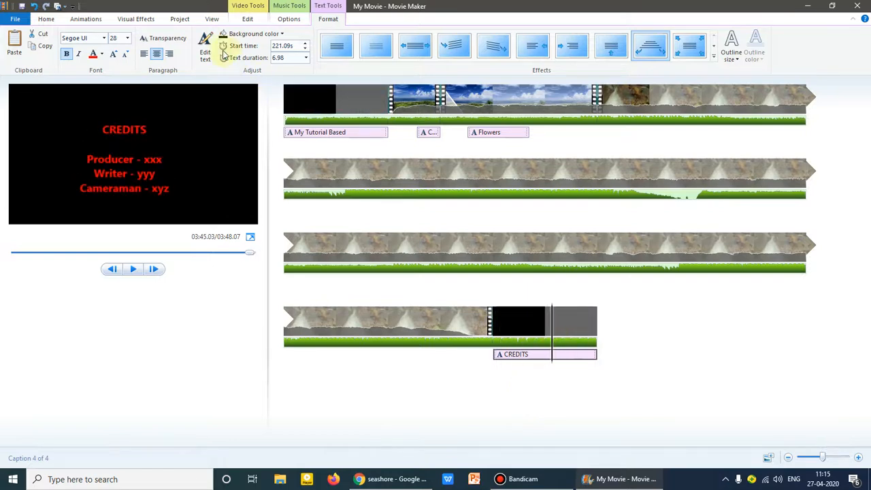
click(45, 19)
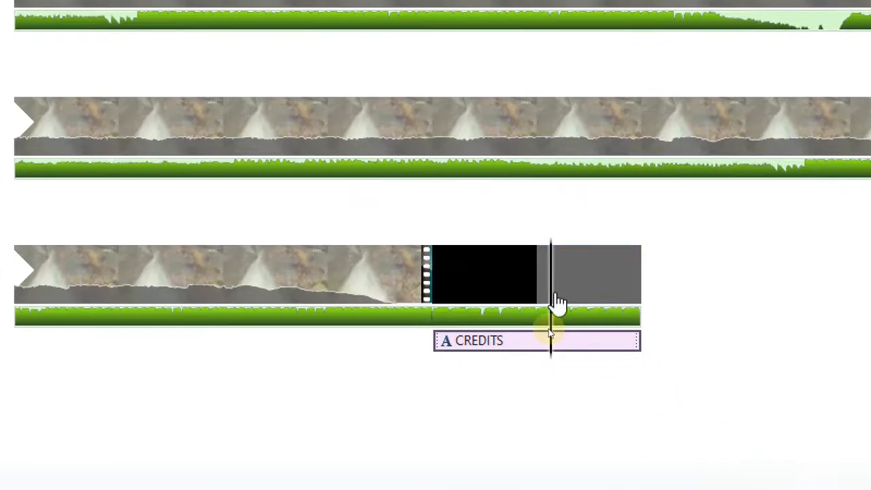
drag(556, 300, 611, 307)
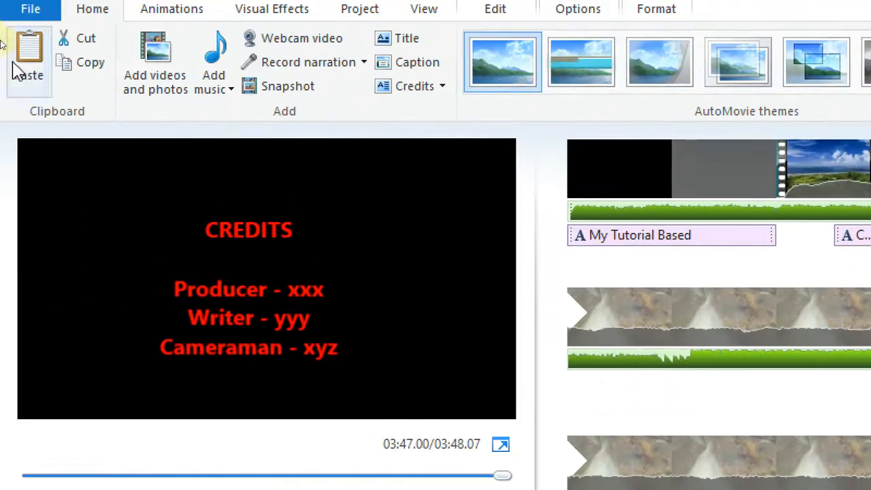